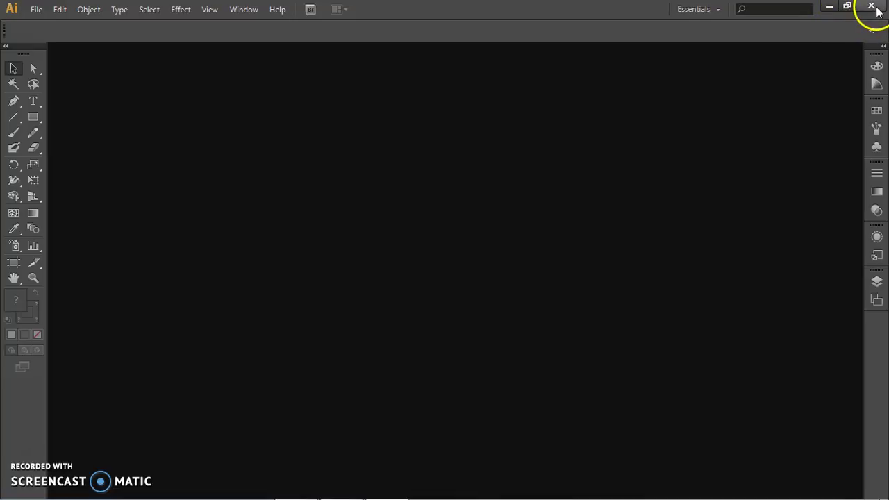
- Detach the toolbox from its dock and view the Color, Swatches, Brushes, Stroke, Gradient and Layers panels, leaving Layers open
mouse_move(32, 49)
left_mouse_down()
mouse_move(77, 82)
mouse_move(26, 48)
mouse_move(32, 60)
left_mouse_up()
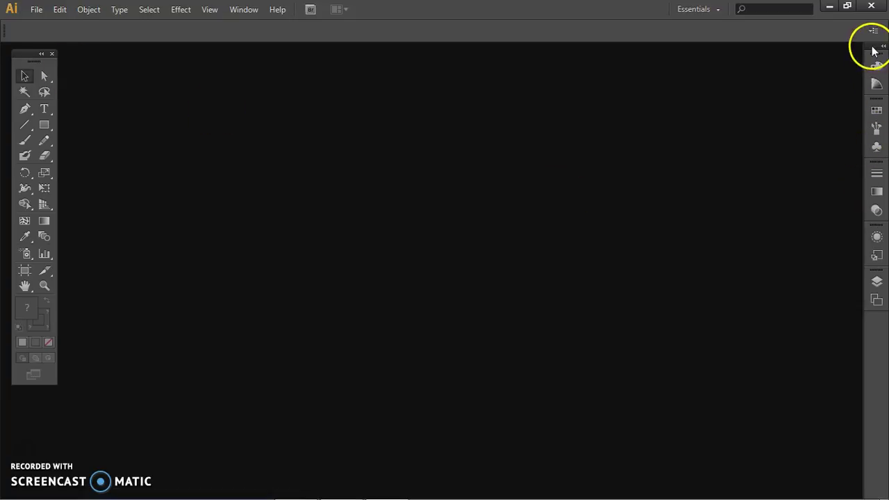
left_click(877, 67)
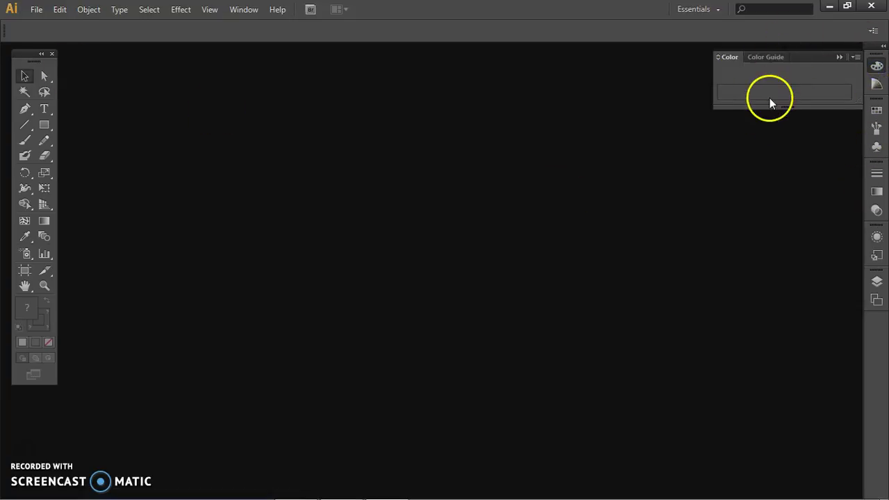
left_click(877, 110)
left_click(877, 129)
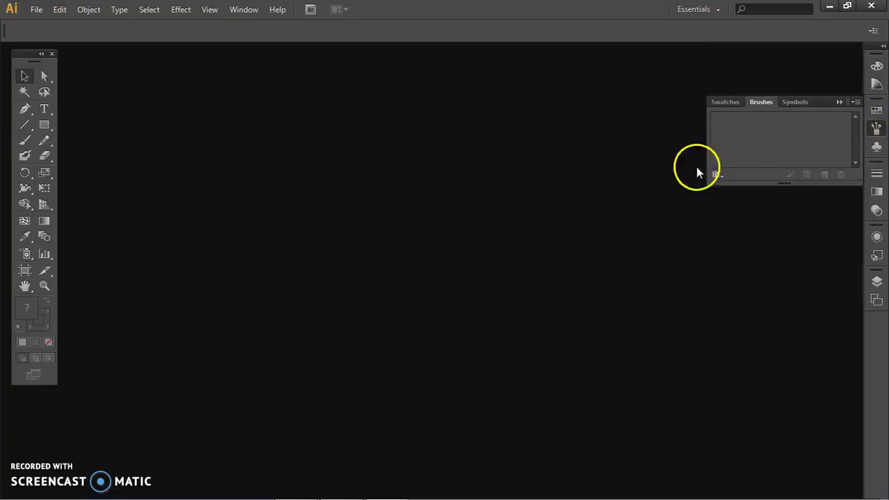
left_click(877, 173)
left_click(877, 192)
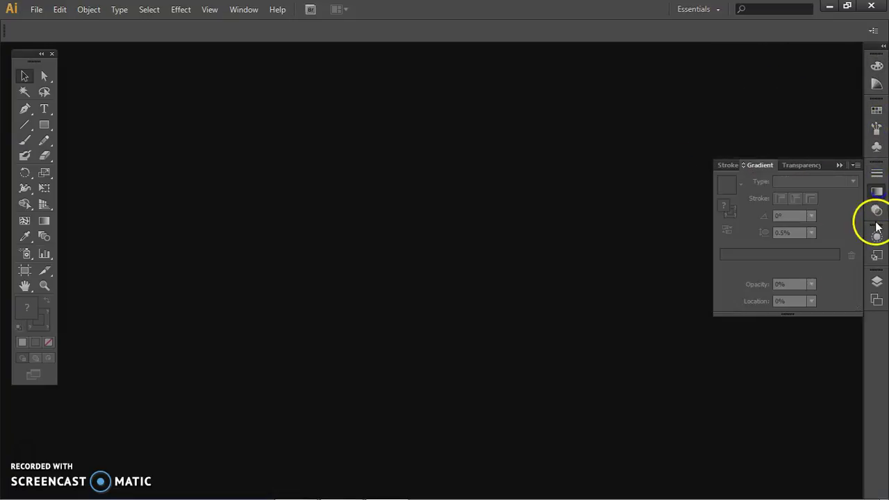
left_click(877, 282)
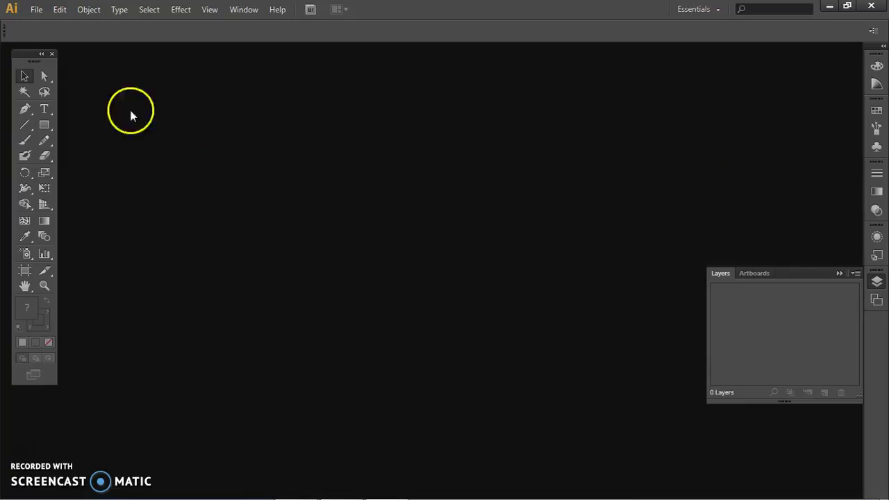
- Start setting up a new document and select its default name for editing
left_click(35, 10)
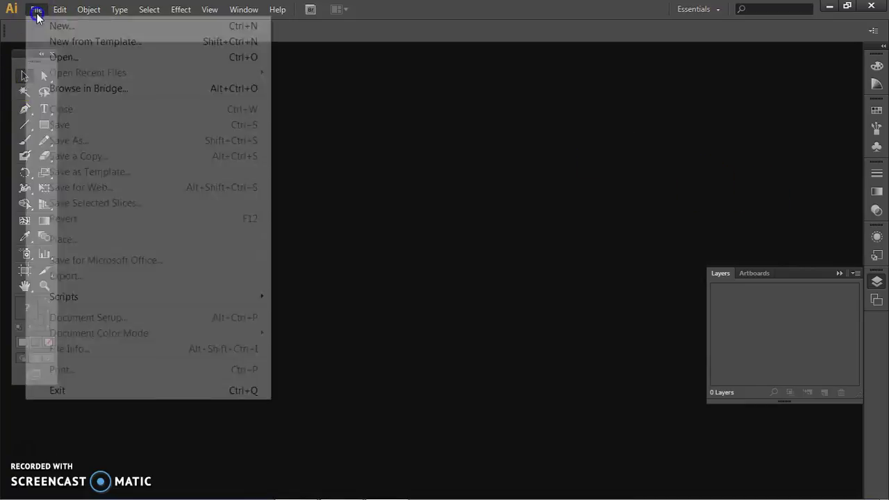
left_click(39, 26)
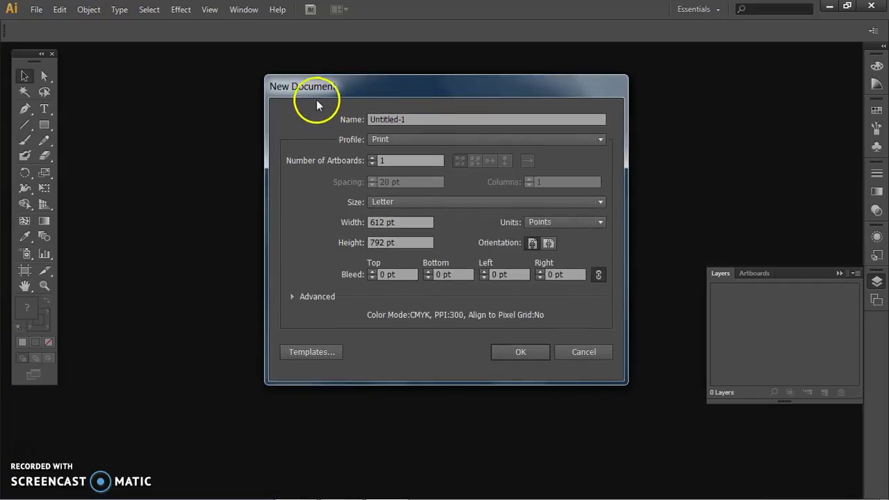
left_click_drag(422, 122, 337, 117)
double_click(396, 128)
left_click(418, 122)
double_click(390, 119)
left_click(318, 115)
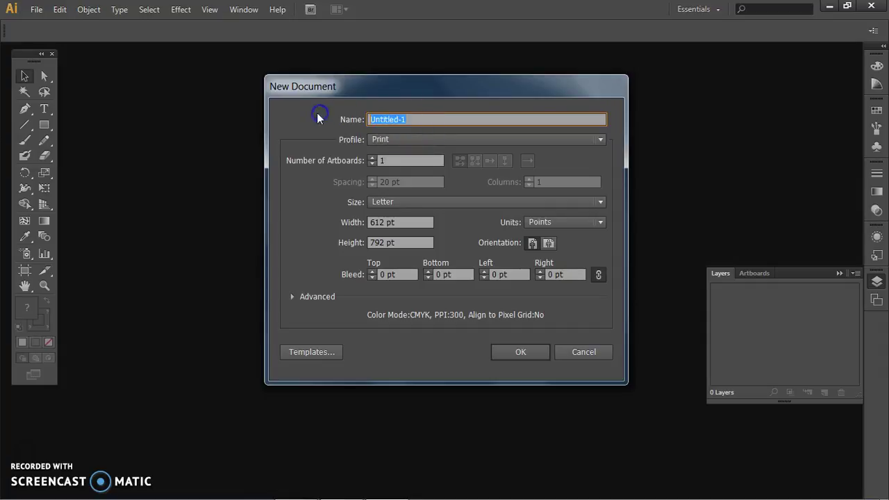
- Examine the available document profiles for the new document and keep Print
left_click(390, 142)
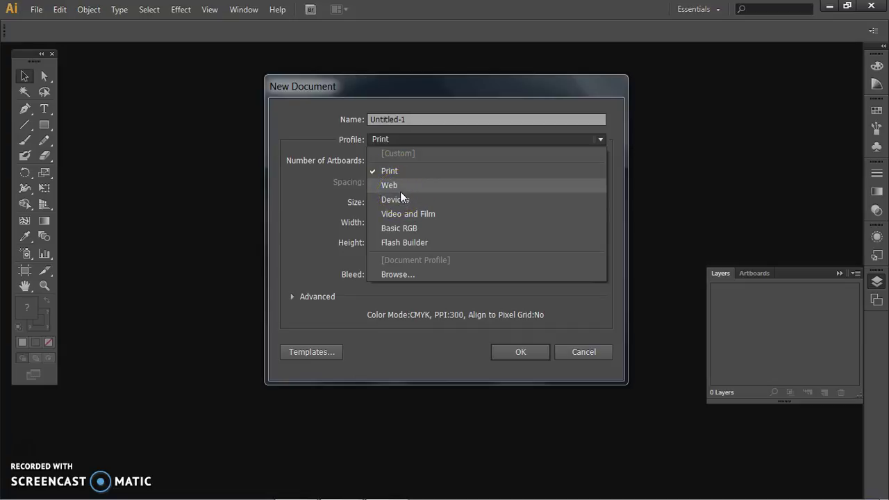
left_click_drag(401, 191, 420, 253)
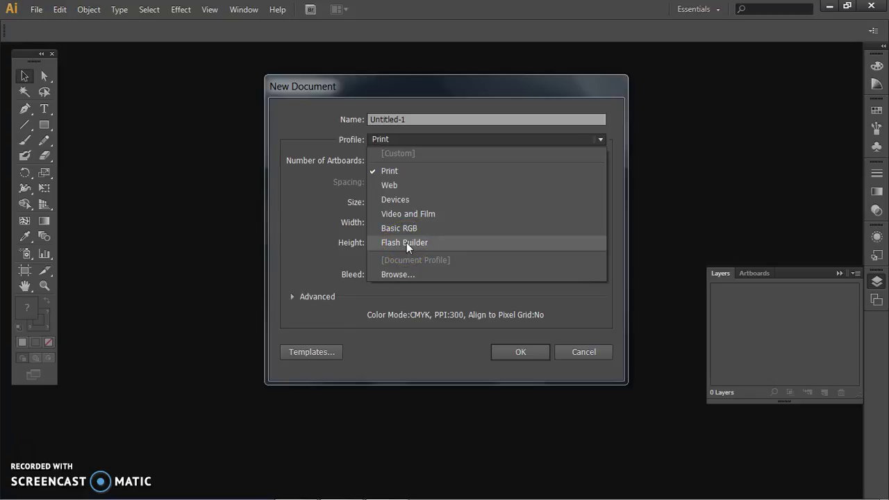
left_click_drag(403, 235, 400, 218)
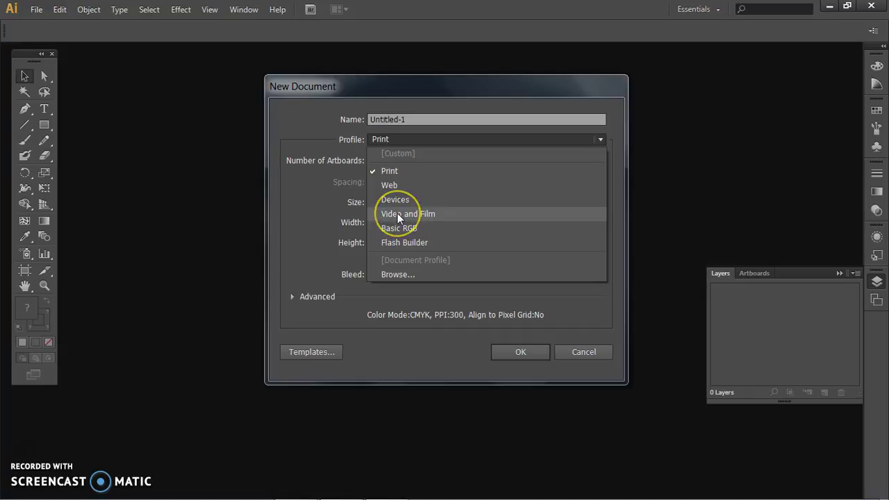
left_click(409, 173)
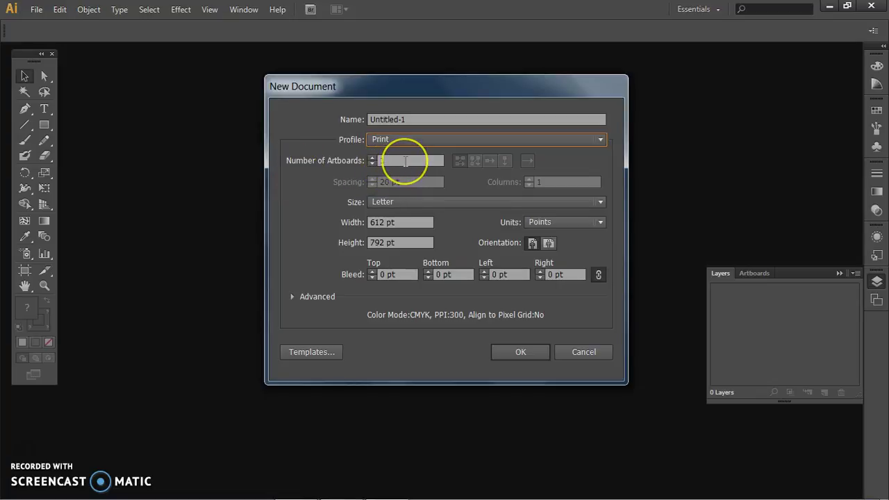
- Keep the number of artboards at 1 and set the page size to A4
left_click(373, 162)
left_click(349, 165)
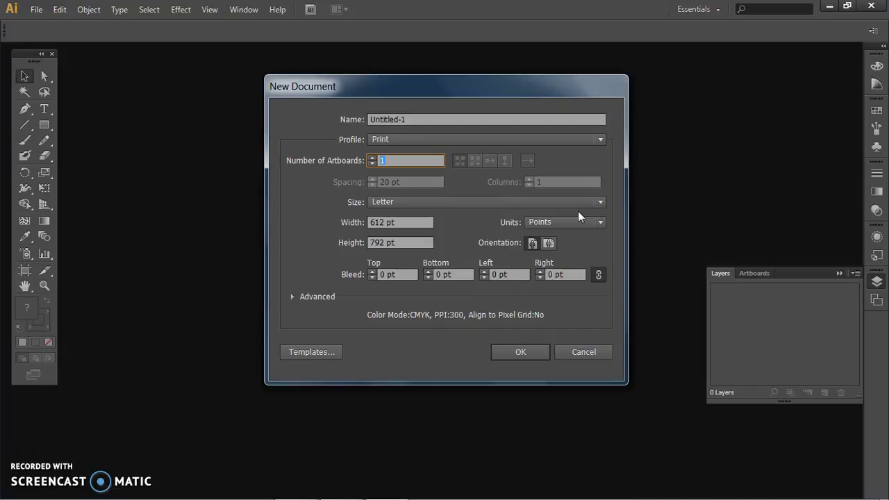
left_click(414, 161)
left_click(395, 161)
left_click_drag(395, 162, 367, 162)
left_click(396, 201)
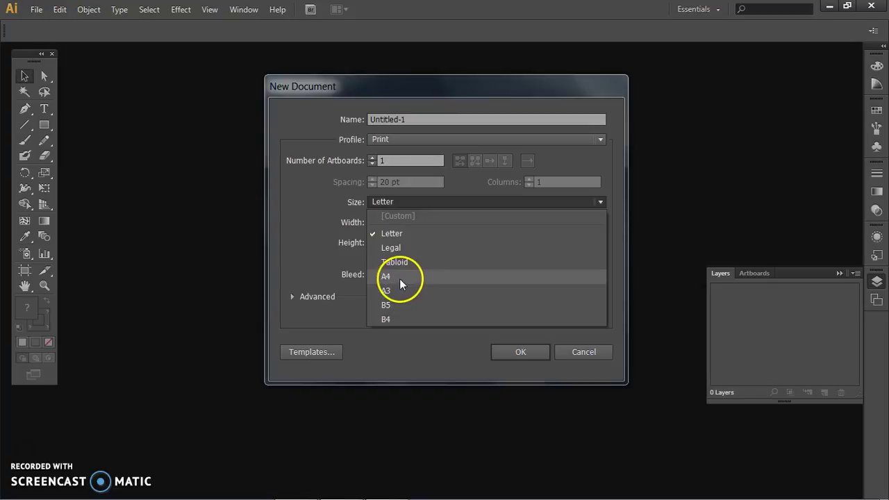
left_click(399, 278)
left_click(408, 204)
left_click(409, 204)
left_click(400, 163)
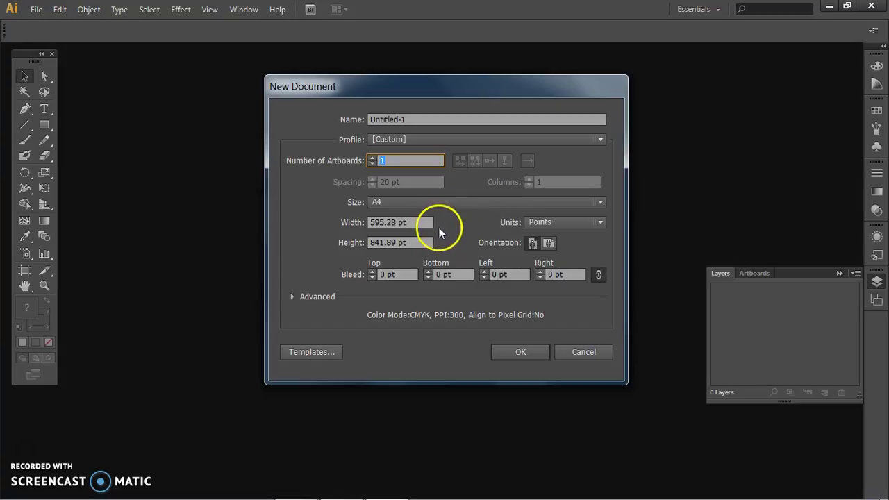
- Inspect the page width and height, try the landscape orientation and return to portrait
left_click_drag(421, 224, 318, 226)
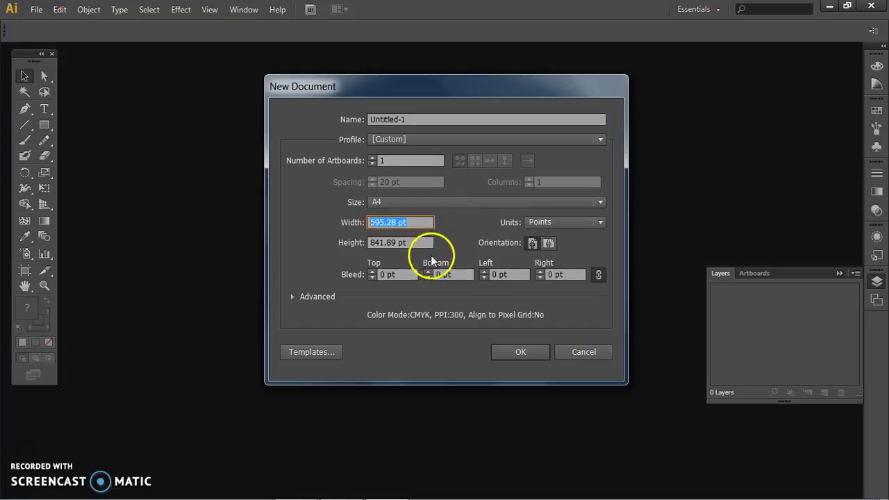
left_click_drag(427, 222, 286, 221)
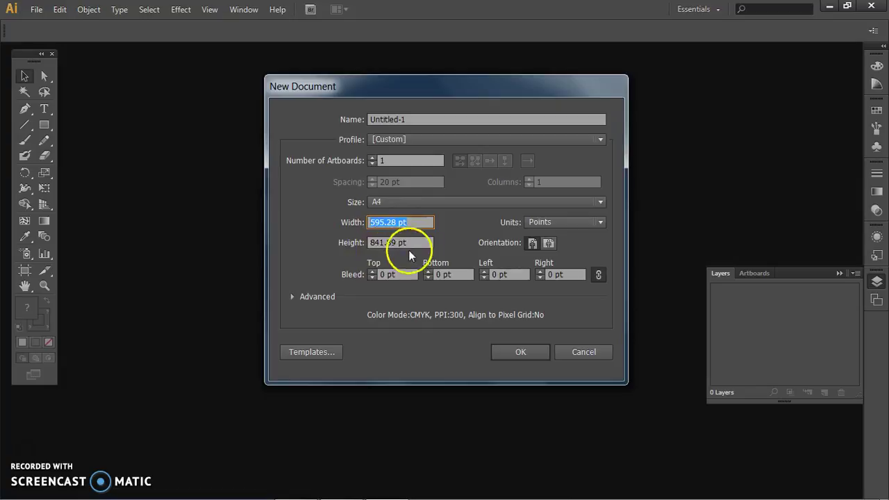
left_click_drag(417, 242, 269, 245)
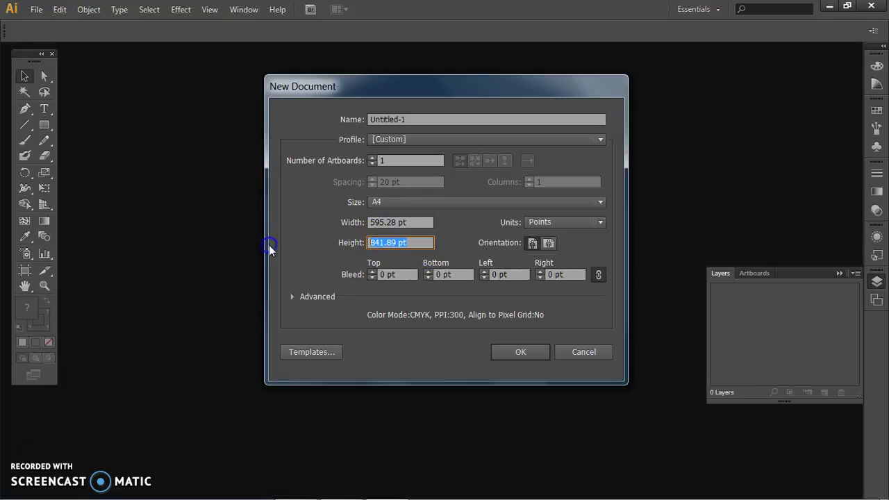
left_click(546, 244)
left_click(533, 245)
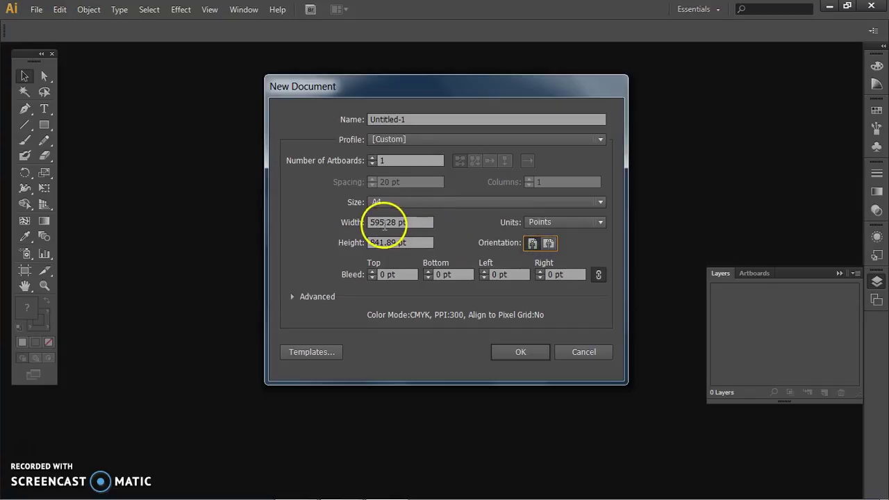
left_click(425, 221)
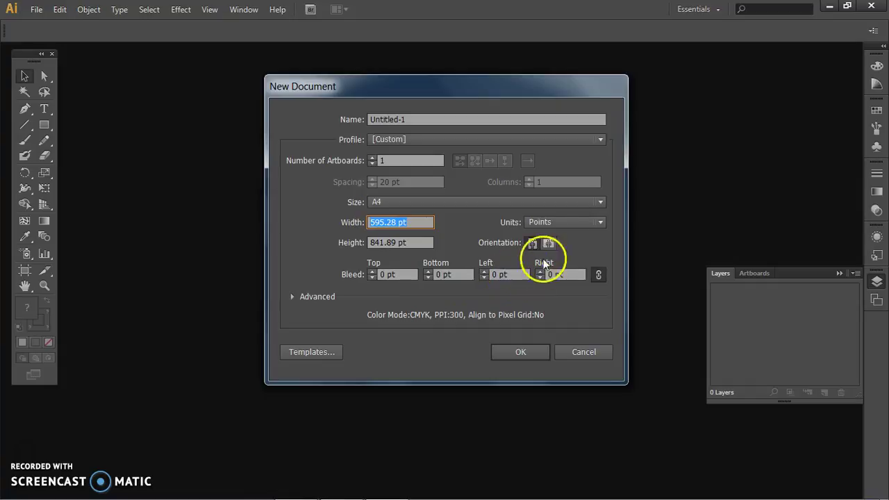
- Compare the page dimensions by switching the units between inches, millimeters, pixels, centimeters and points
left_click(601, 225)
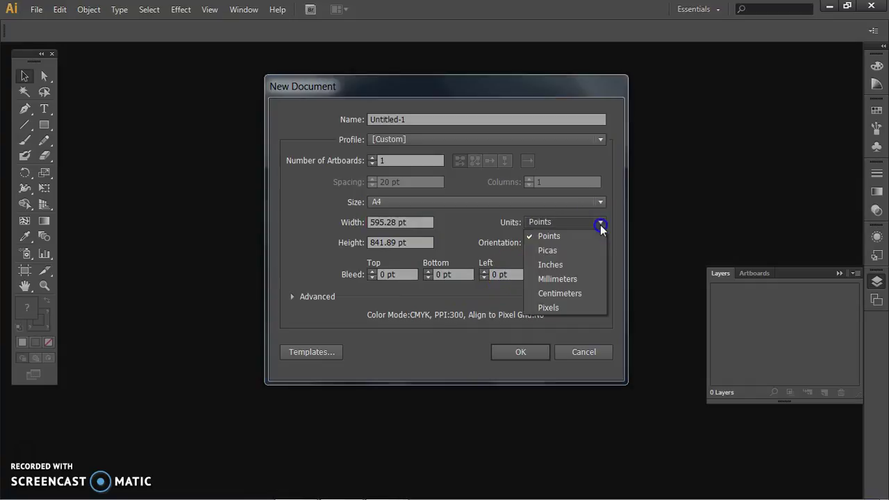
left_click(569, 264)
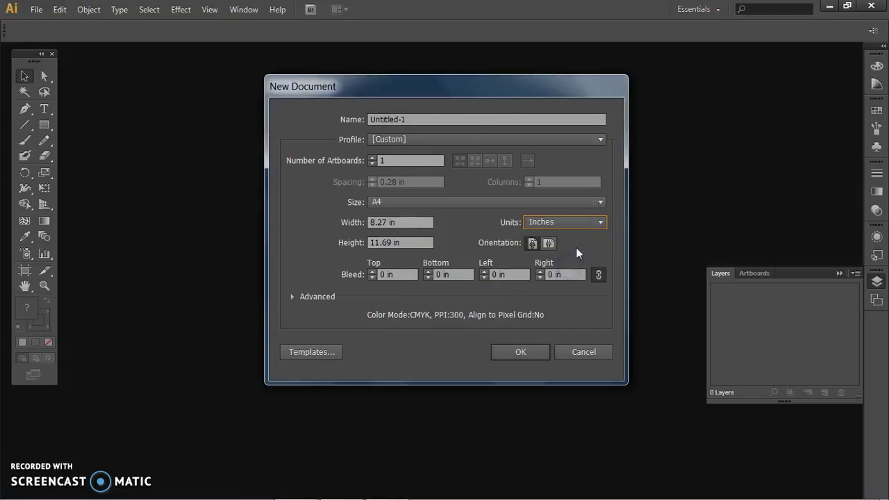
left_click_drag(409, 223, 329, 220)
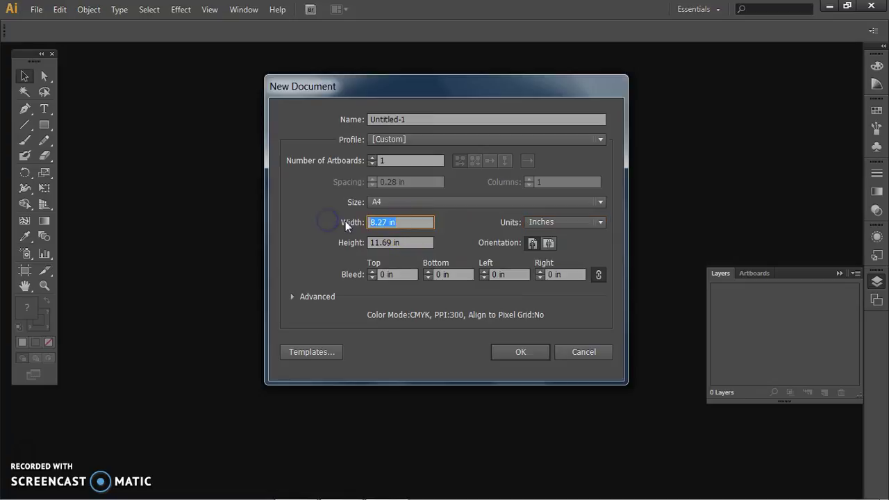
left_click(583, 224)
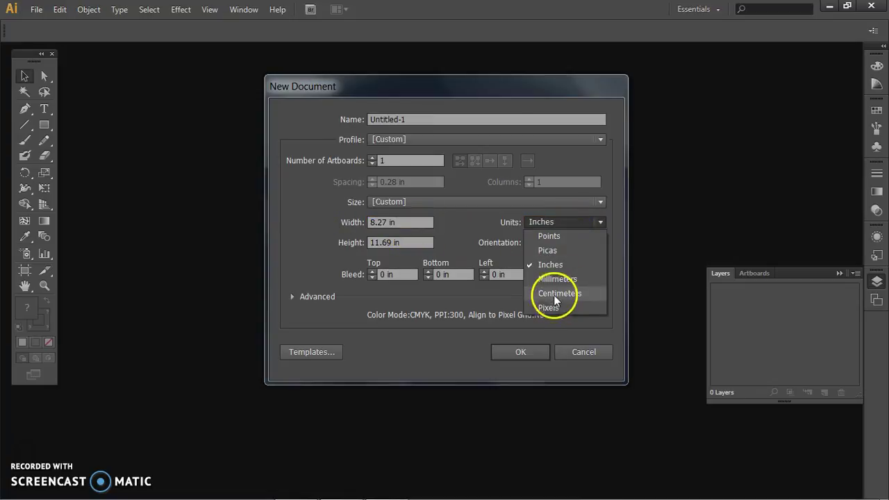
left_click(560, 279)
left_click(594, 224)
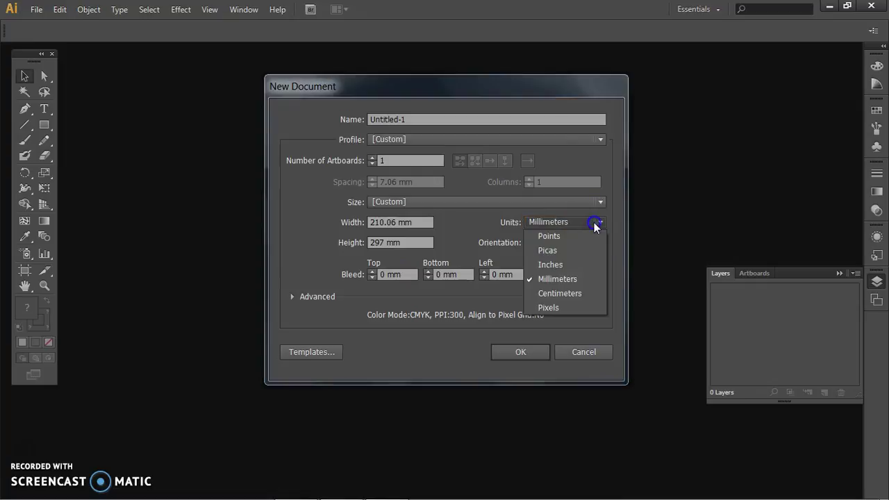
left_click(565, 307)
left_click(592, 227)
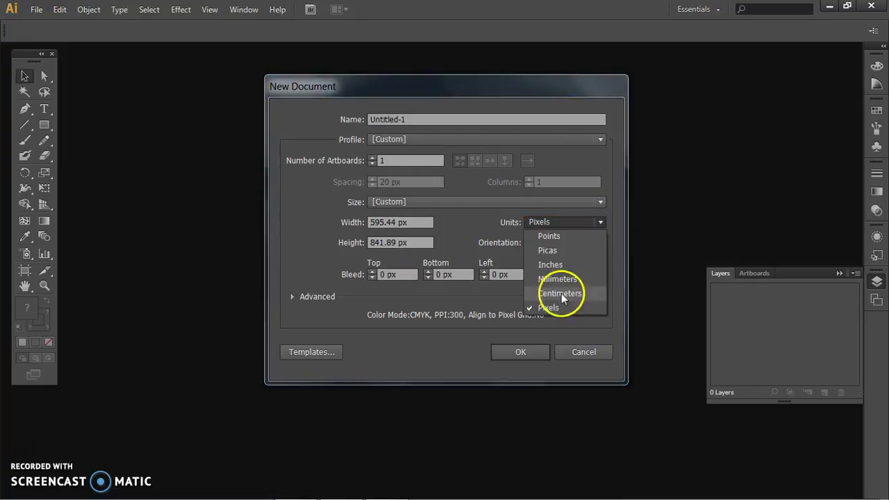
left_click(571, 293)
left_click(597, 222)
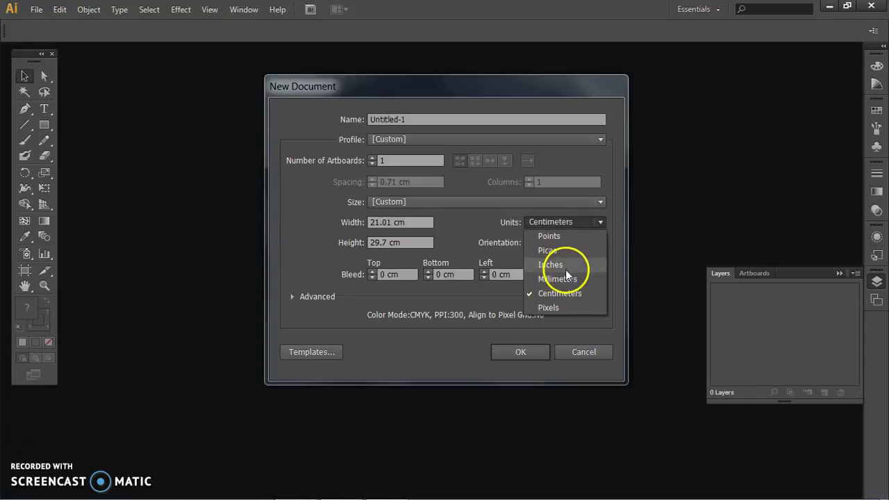
left_click(565, 266)
left_click(583, 221)
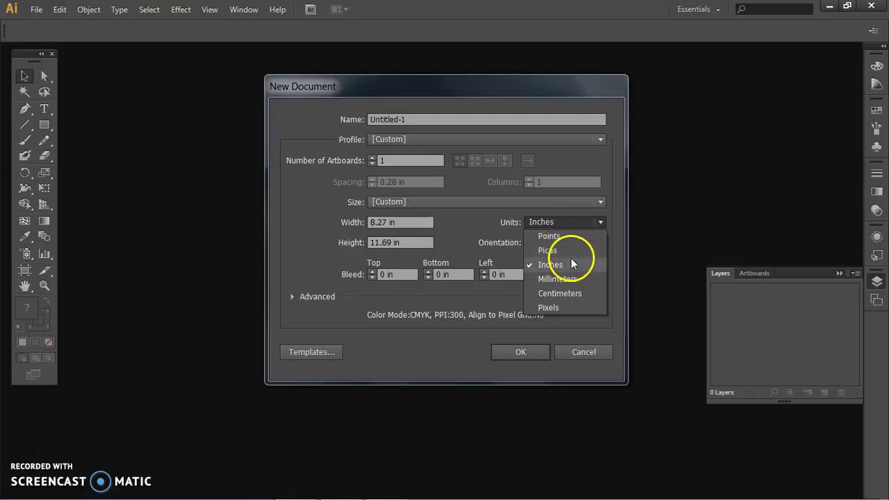
left_click(569, 238)
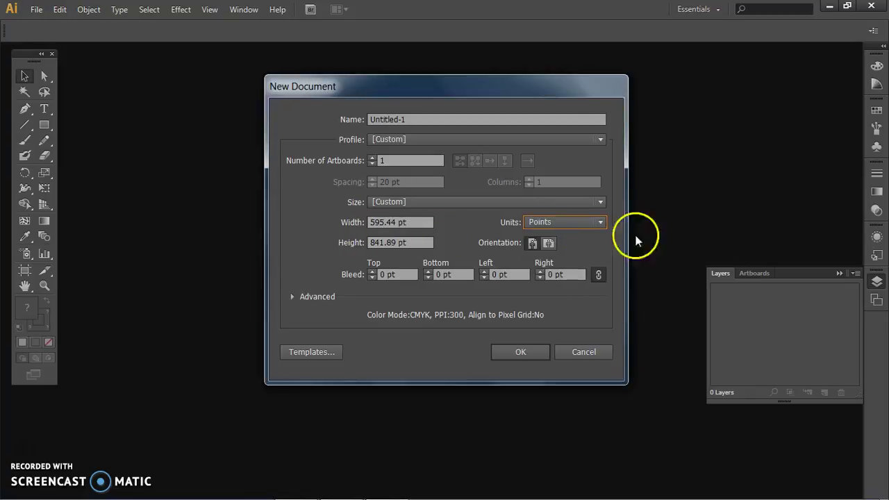
left_click(585, 220)
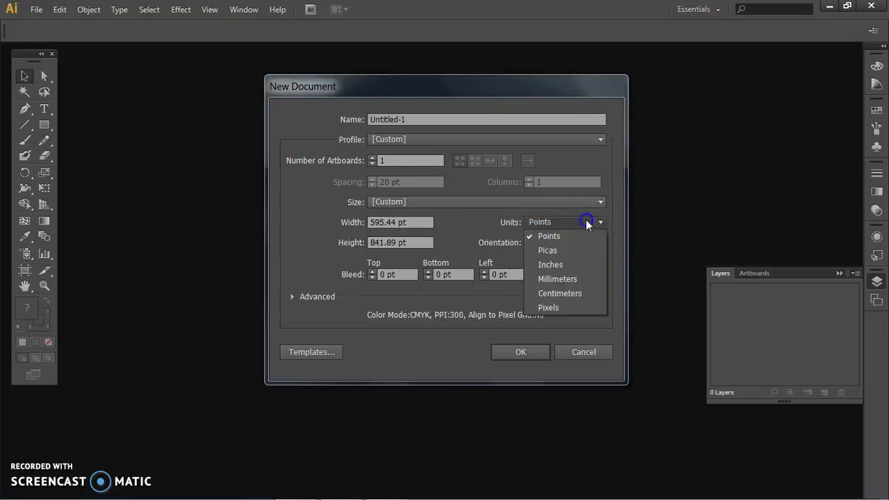
left_click(568, 294)
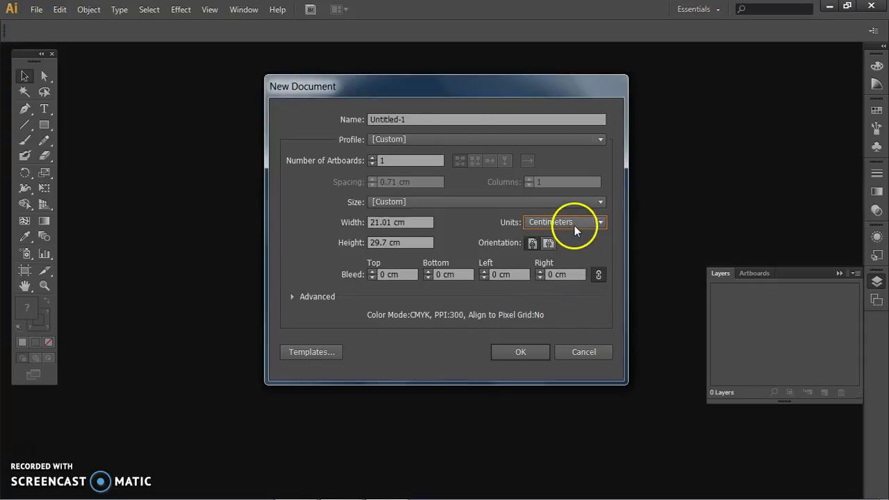
- Set the document units to inches and create the new document
left_click(574, 223)
left_click(560, 266)
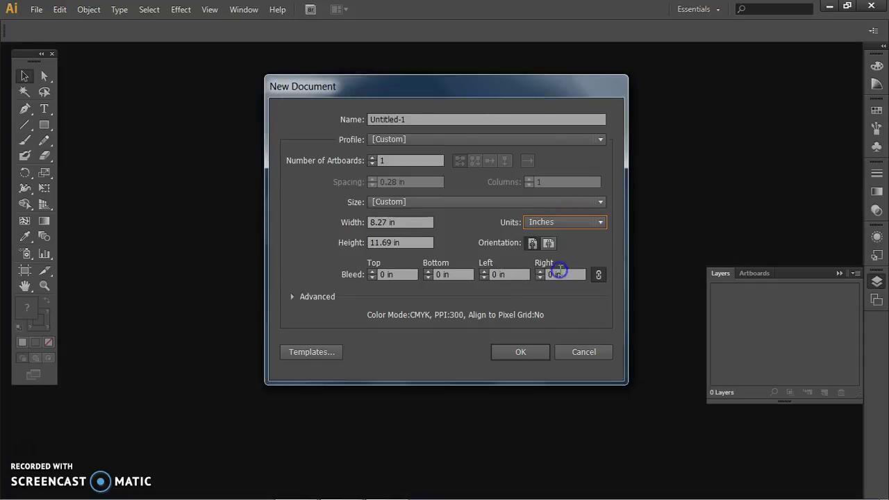
left_click(394, 290)
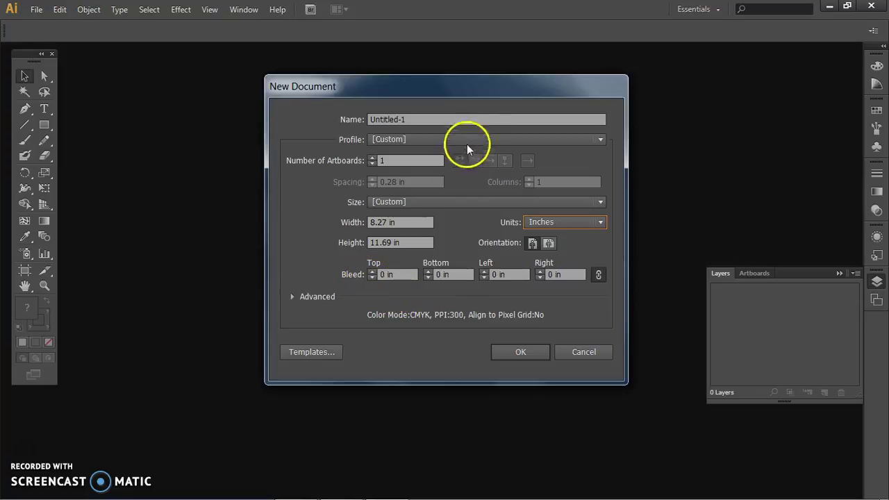
left_click_drag(496, 96, 478, 96)
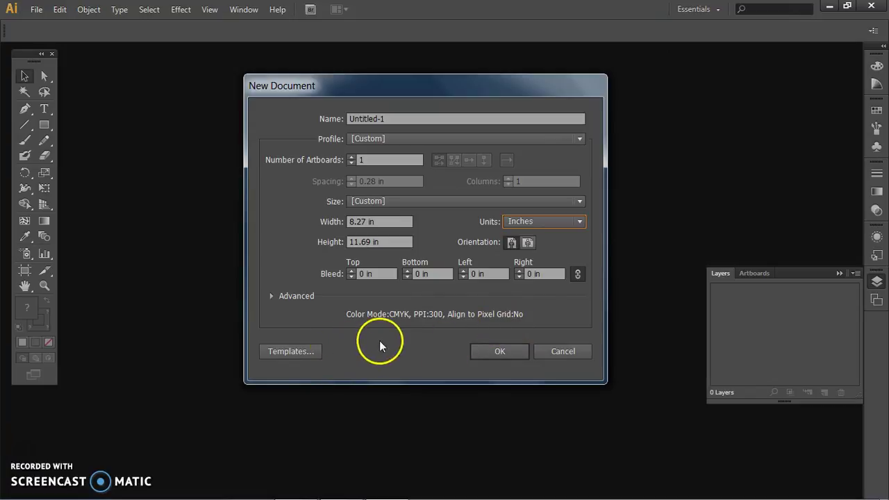
left_click(495, 352)
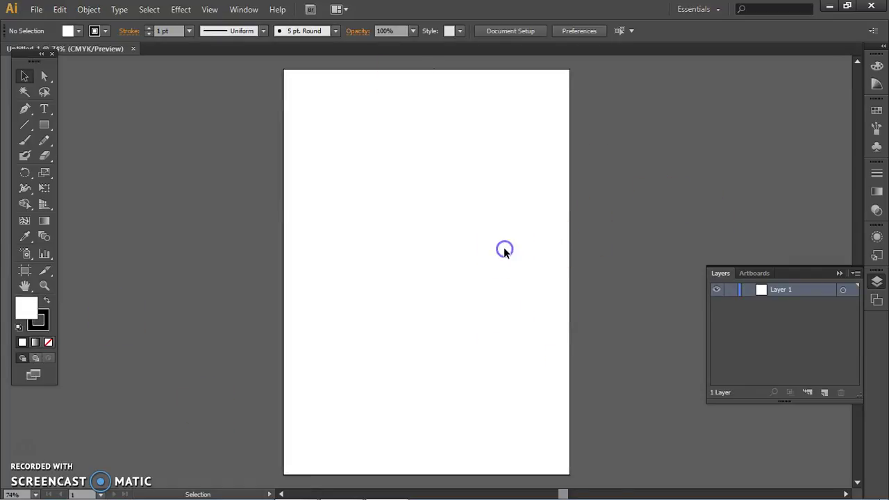
- Create a second inch-based 8.27 × 11.69 in document with 5 artboards
left_click(36, 9)
left_click(97, 27)
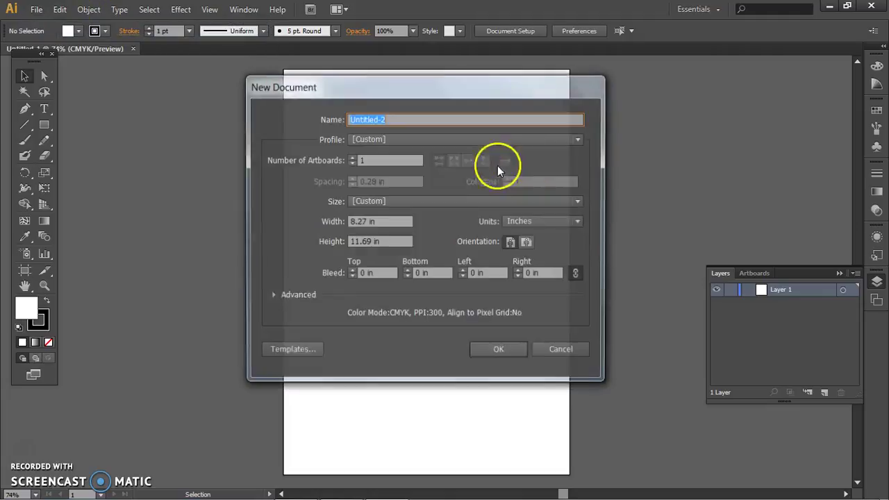
left_click(391, 159)
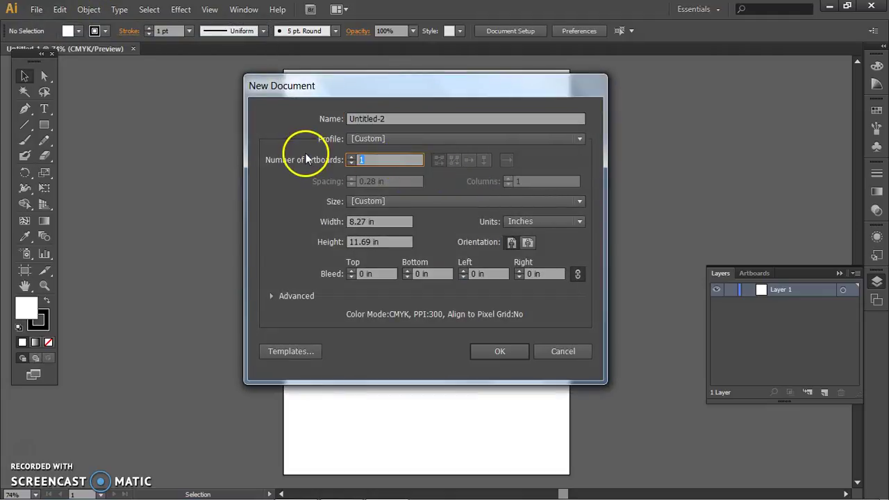
type("5")
left_click(500, 351)
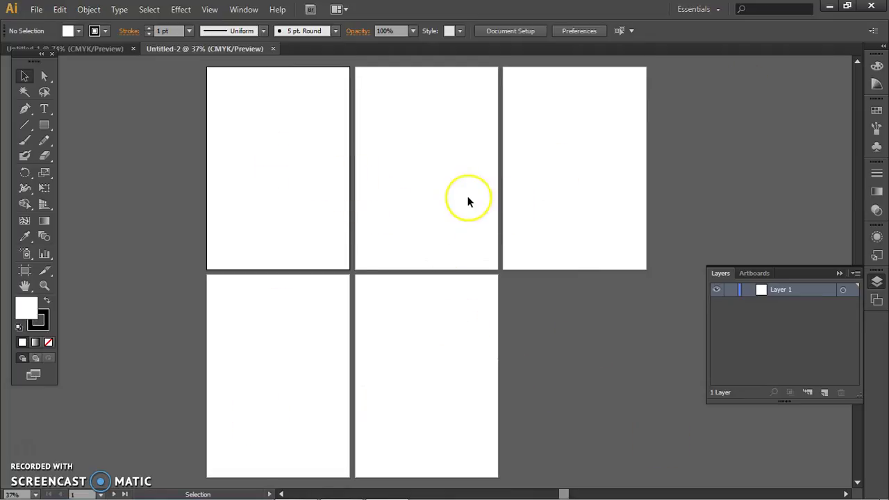
- Create another new document with the number of artboards set back to 1
left_click(36, 9)
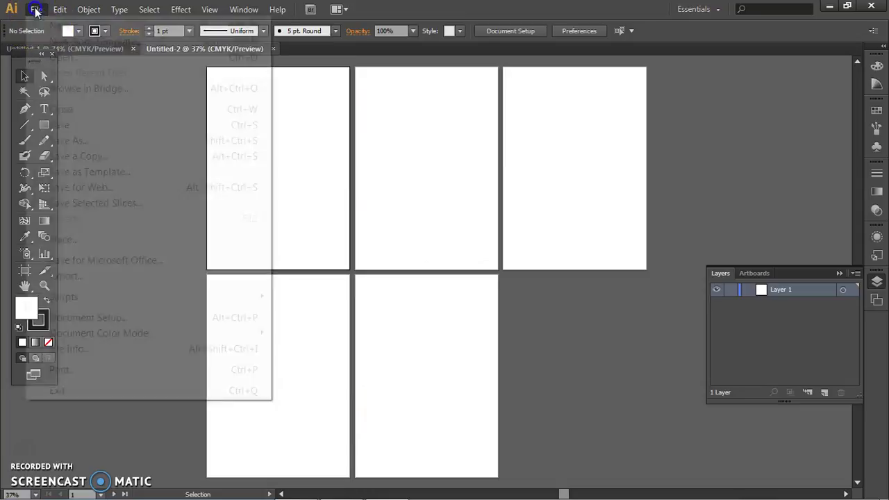
left_click(59, 24)
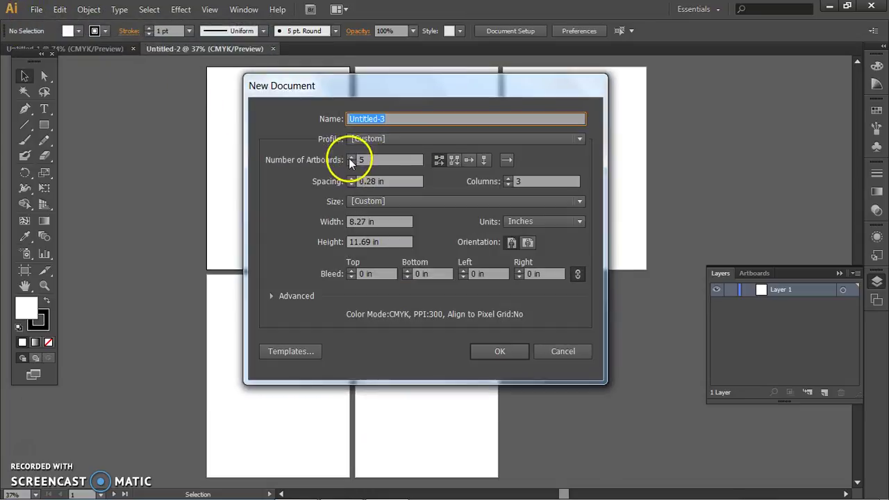
key("Tab")
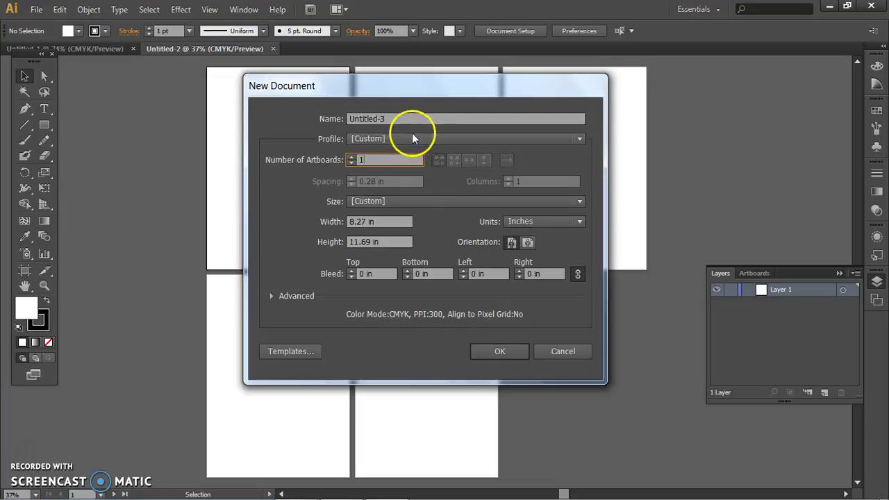
left_click(493, 353)
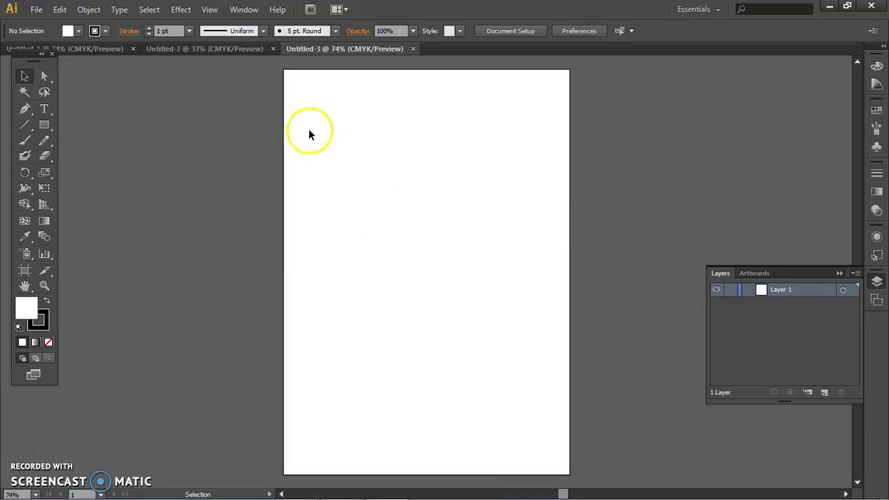
- Close the two extra documents Untitled-2 and Untitled-3 and create a fresh document with the same single-artboard settings
left_click(275, 48)
left_click(275, 49)
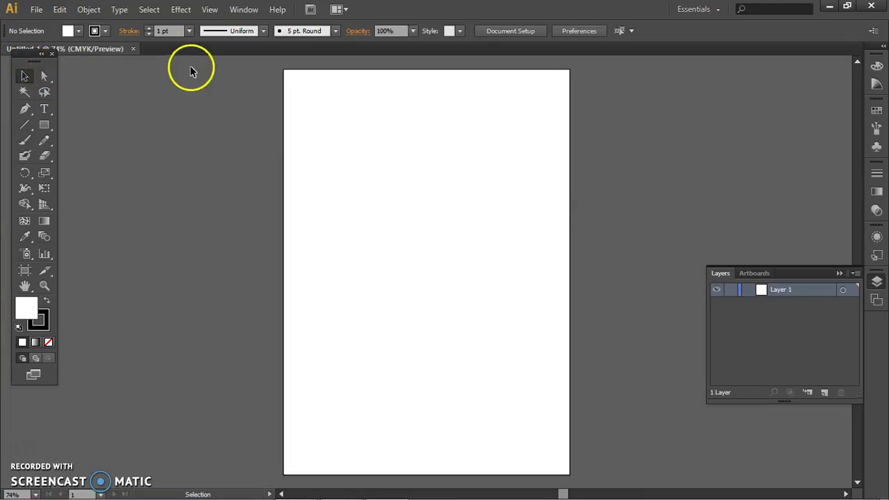
left_click(36, 9)
left_click(73, 28)
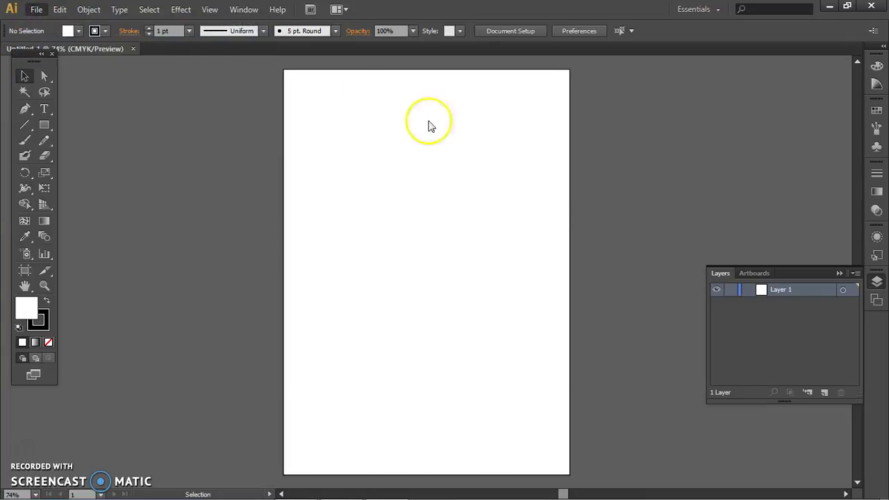
left_click(503, 352)
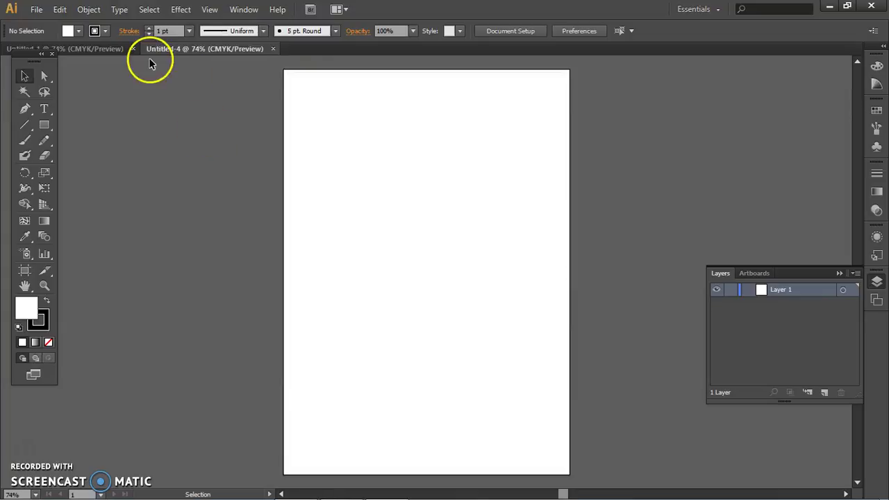
- Float the Untitled-4 document in its own window, maximize and restore it, and dock it back beside Untitled-1
left_click(186, 49)
left_click_drag(187, 50, 275, 142)
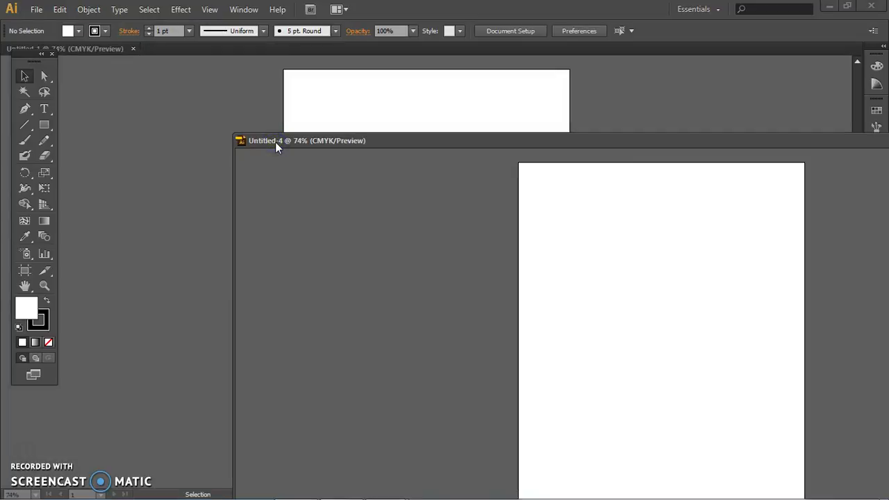
double_click(275, 142)
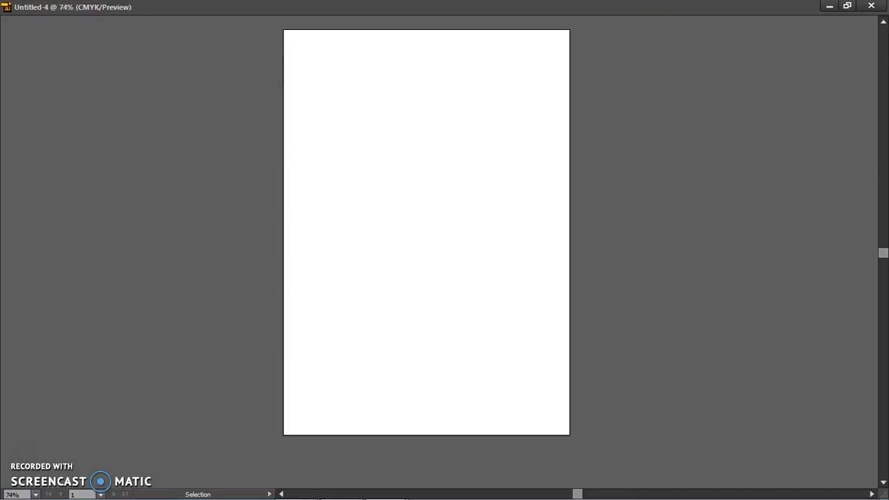
double_click(98, 7)
left_click_drag(486, 148, 320, 55)
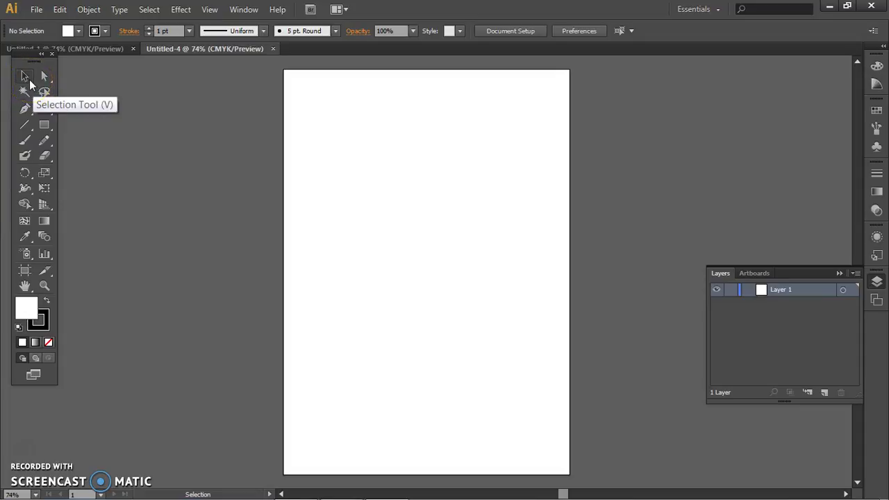
- Dock the floating Tools panel and draw a rectangle about 2.12 × 2.55 in on the upper part of the artboard
left_click(45, 126)
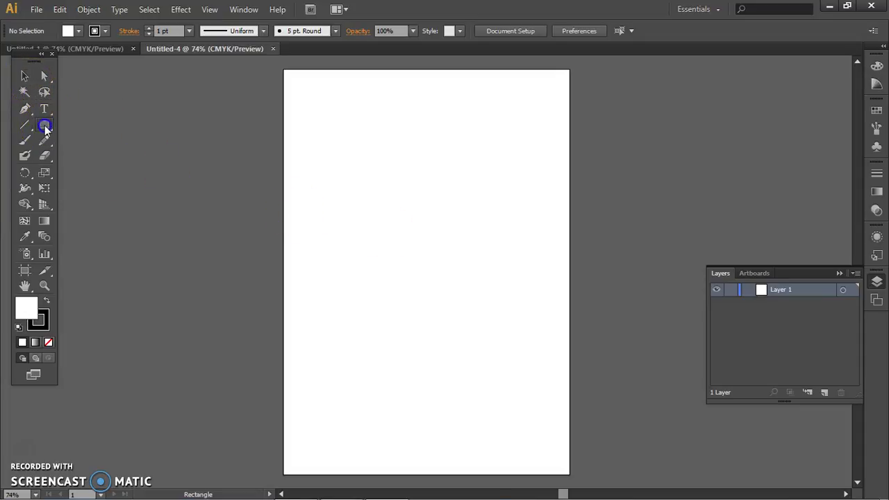
left_click_drag(23, 60, 10, 64)
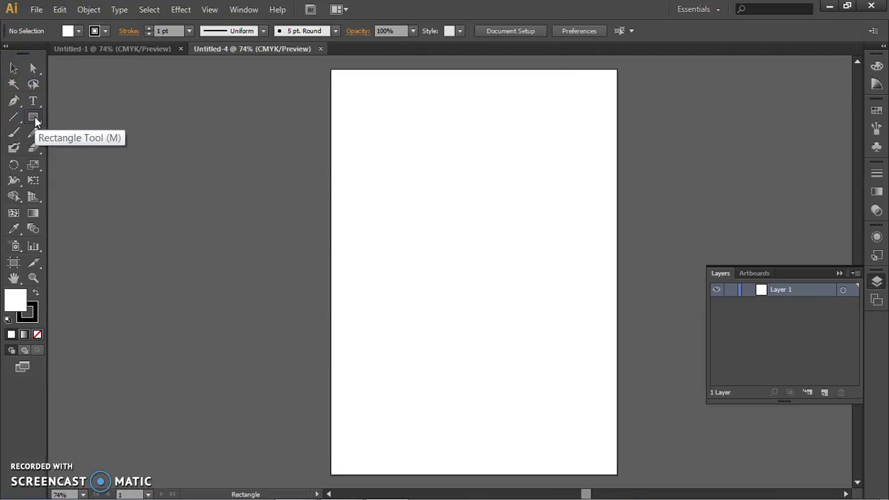
left_click(34, 118)
mouse_move(400, 109)
left_mouse_down()
mouse_move(449, 187)
mouse_move(474, 198)
left_mouse_up()
- Practise deselecting and reselecting the whole rectangle with the Selection tool, ending with all artwork selected
left_click(15, 70)
left_click(139, 143)
left_click(446, 110)
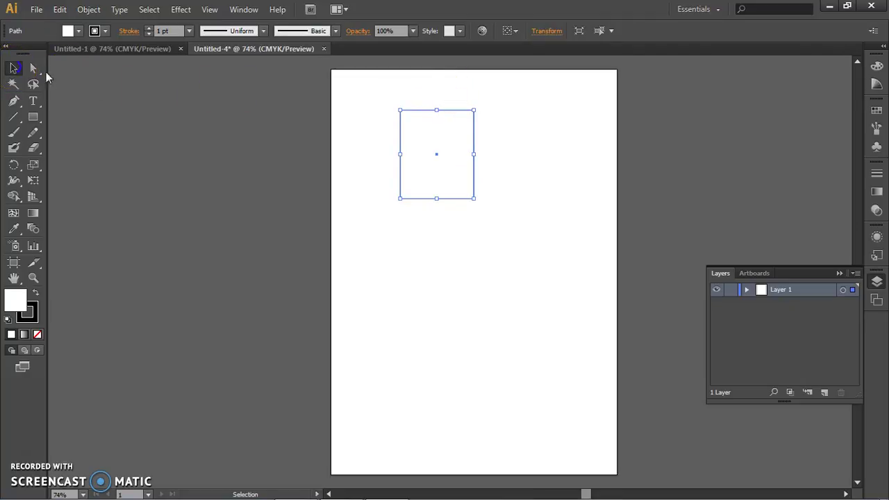
left_click(368, 97)
left_click(405, 111)
left_click_drag(364, 88, 307, 237)
left_click(453, 260)
key("ctrl+a")
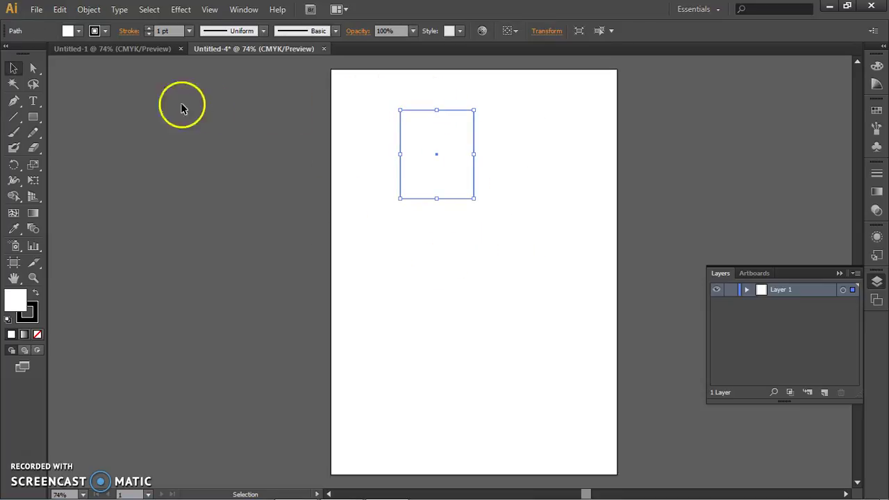
- Switch to the Group Selection tool and return to the Direct Selection tool
left_click(34, 70)
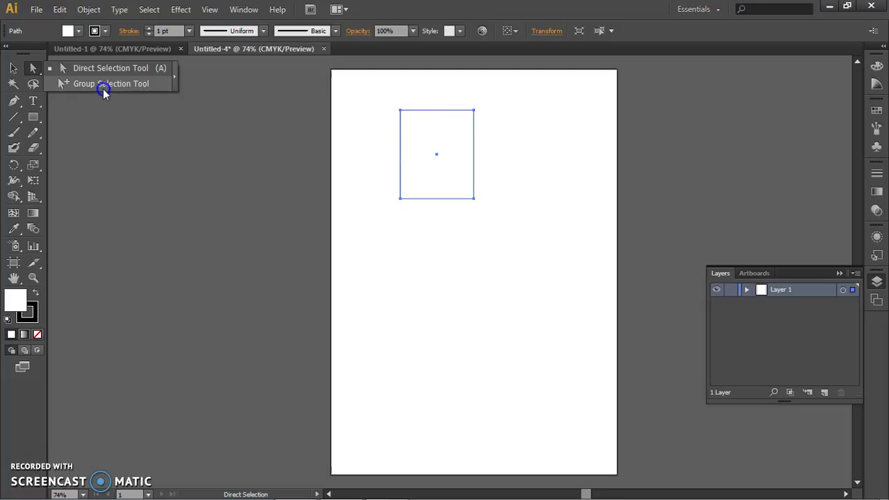
left_click(102, 84)
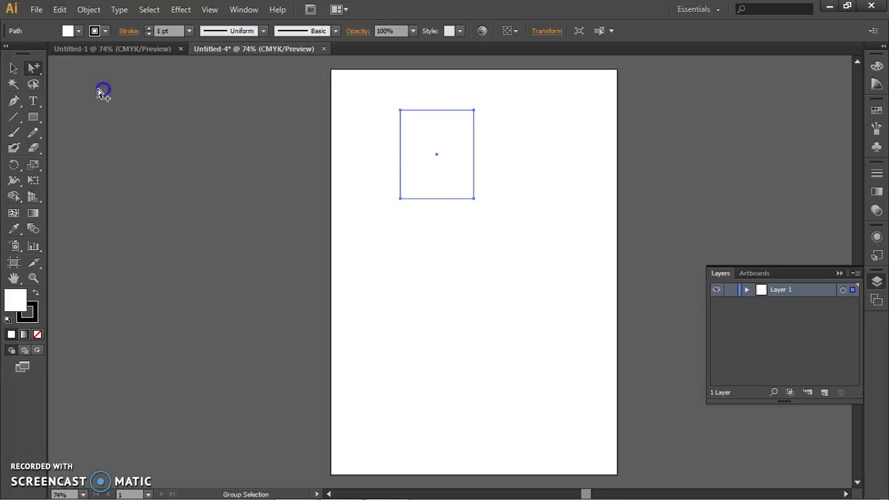
left_click(35, 67)
left_click_drag(38, 72, 122, 71)
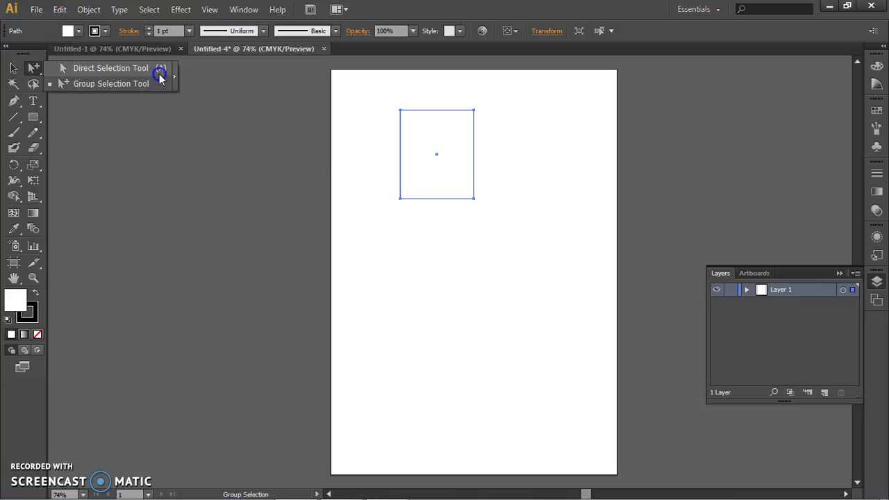
left_click_drag(159, 78, 159, 75)
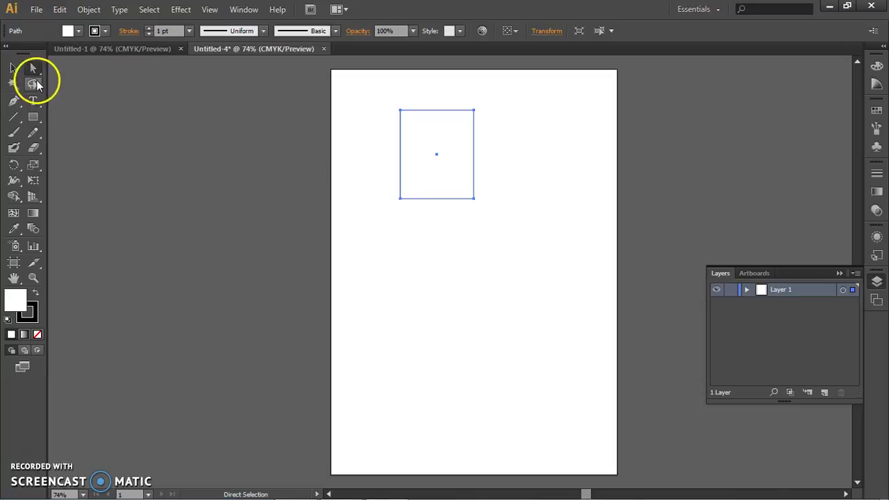
left_click(34, 72)
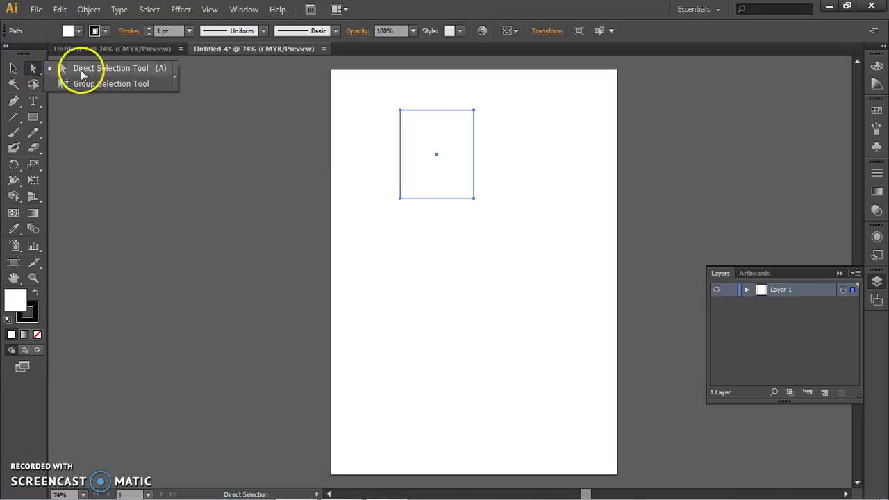
left_click_drag(111, 74, 91, 76)
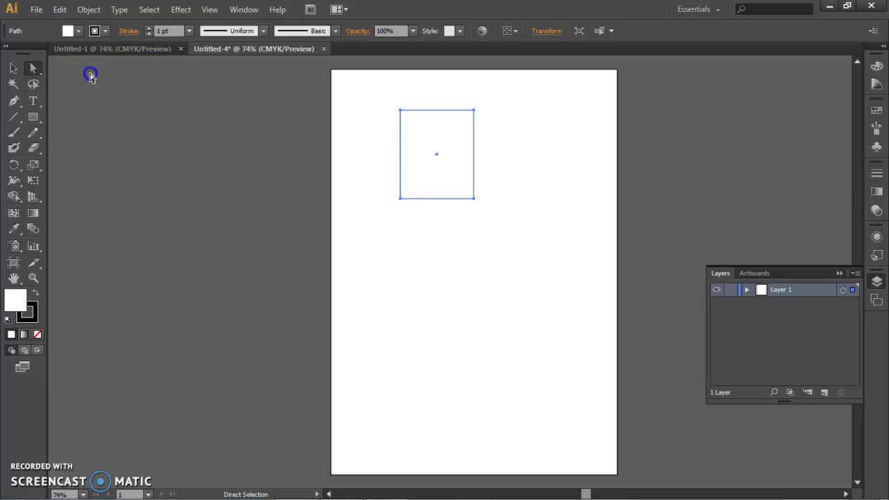
- Use Direct Selection to select the rectangle's top-left anchor point, followed by only its top-right anchor point
left_click(400, 111)
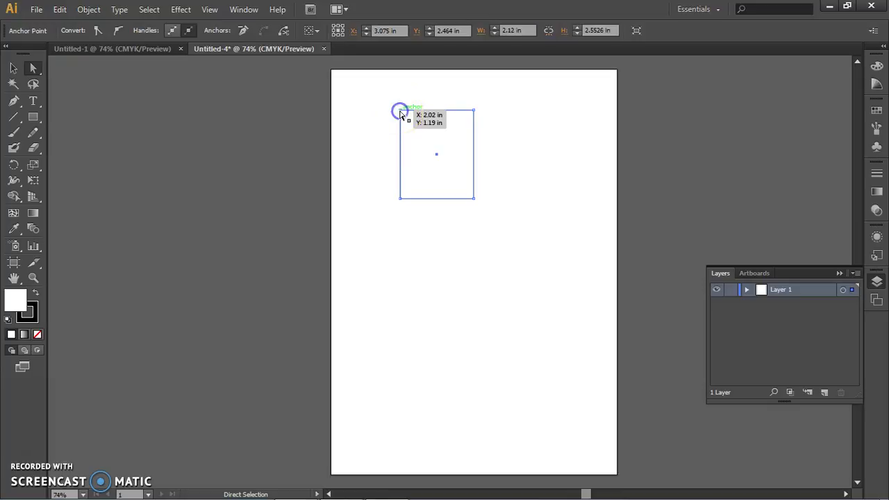
left_click_drag(381, 95, 420, 128)
left_click_drag(449, 94, 491, 125)
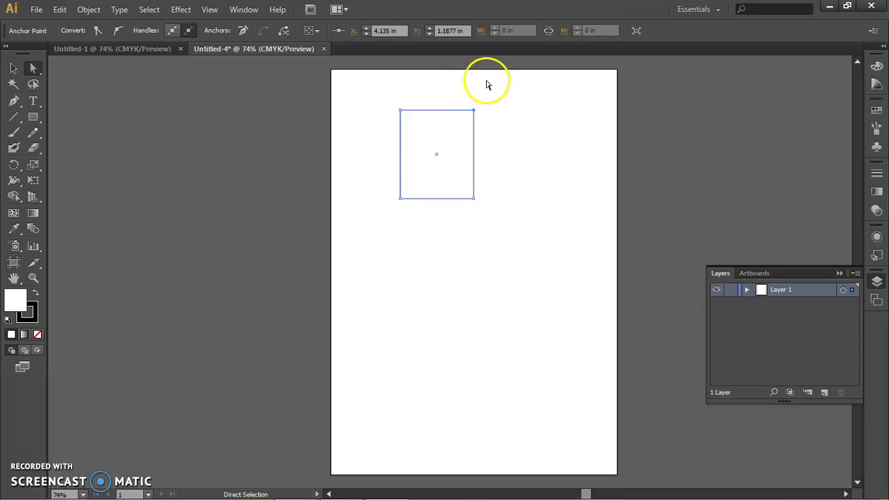
- Magnify the rectangle to 400% and keep its upper part in view
key("ctrl+plus")
key("ctrl+plus")
key("ctrl+plus")
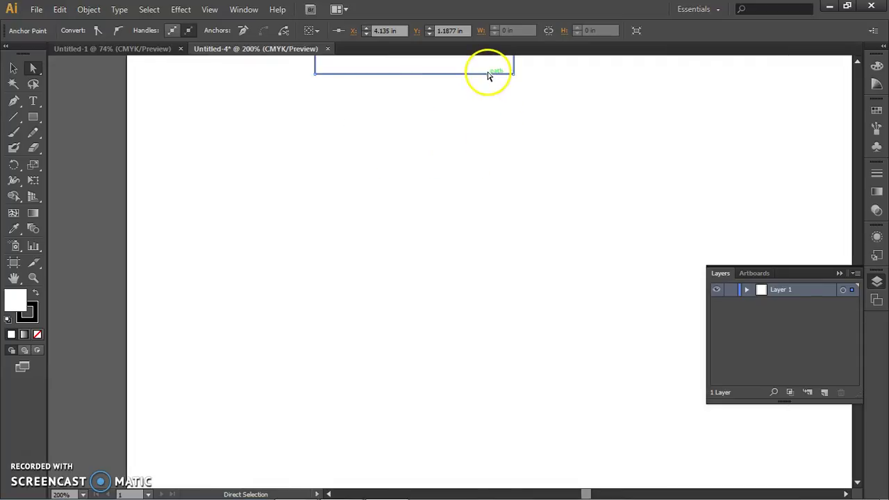
key("space")
left_click_drag(527, 122, 566, 302)
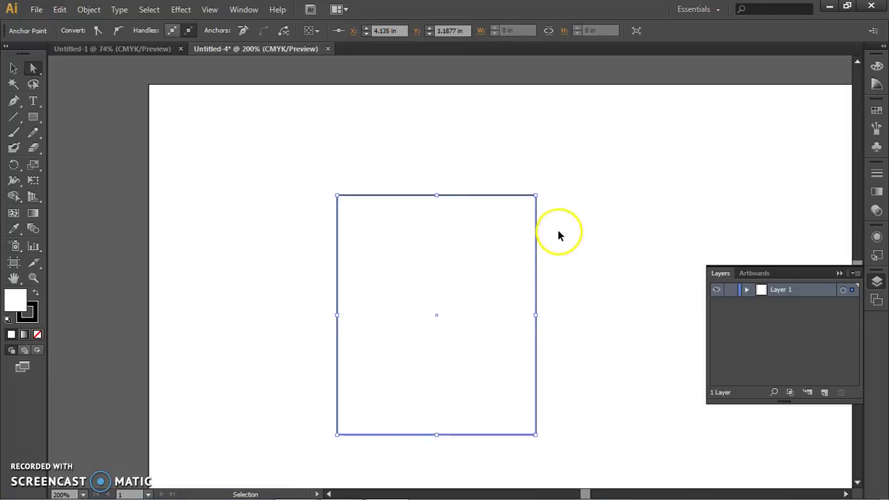
key("ctrl+minus")
key("ctrl+plus")
key("ctrl+plus")
key("ctrl+plus")
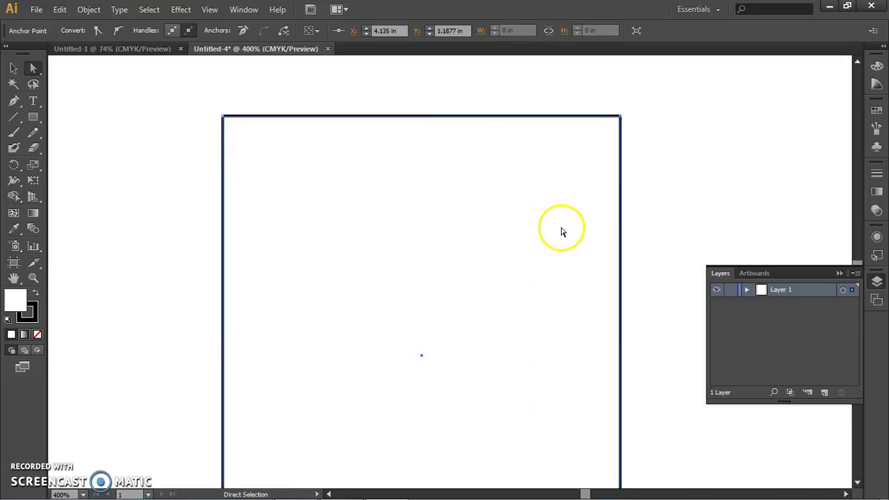
- Reposition the canvas with the Hand tool around the rectangle's upper half and reselect its top-right anchor point
left_click_drag(581, 208, 437, 293)
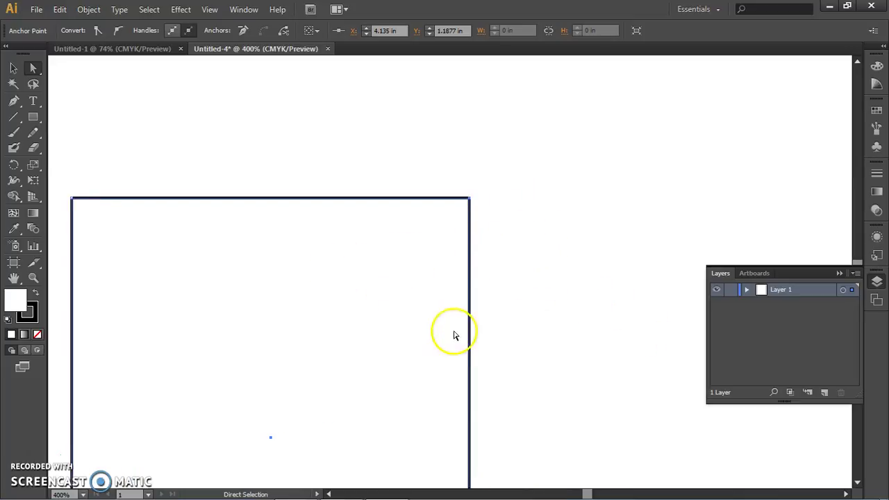
key("space")
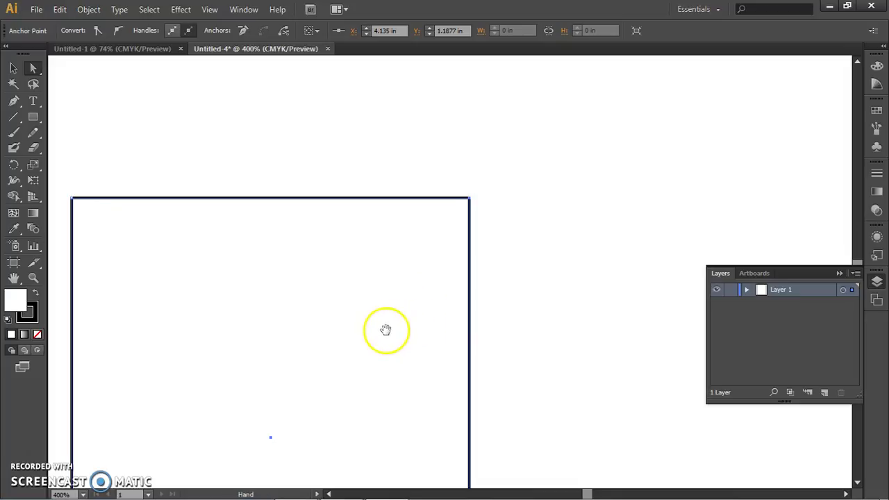
left_click_drag(373, 353, 396, 330)
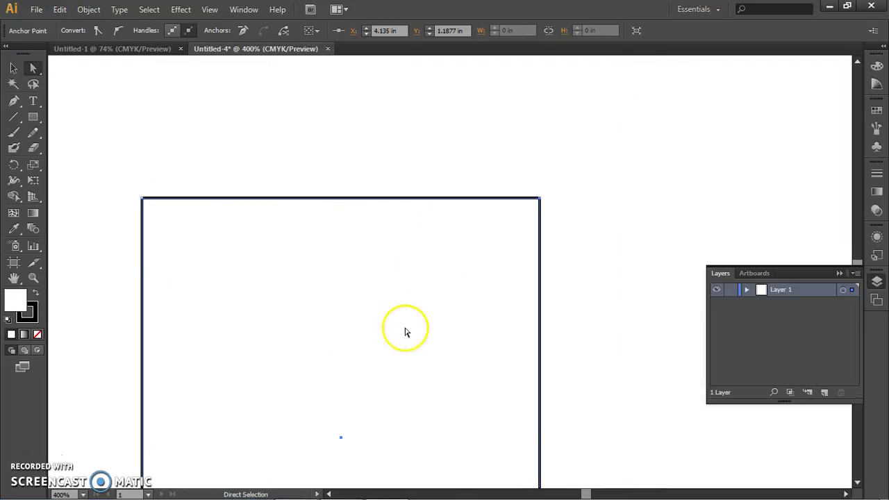
left_click(540, 308)
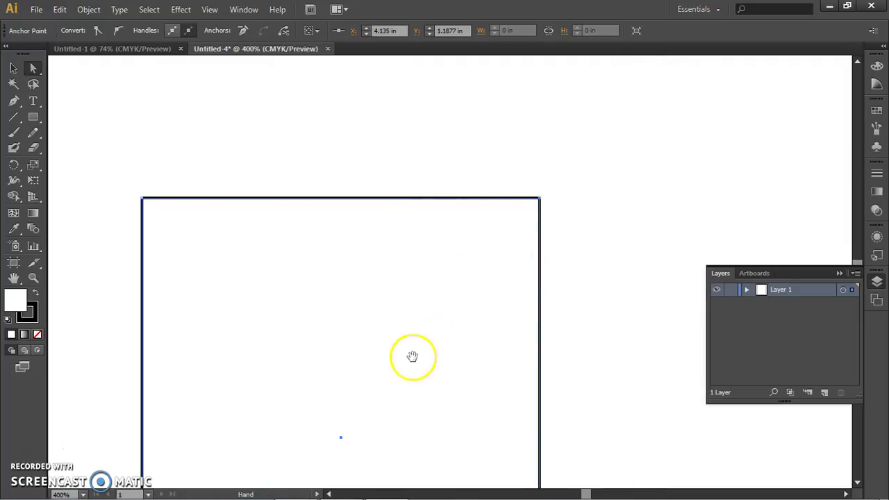
left_click_drag(412, 357, 444, 303)
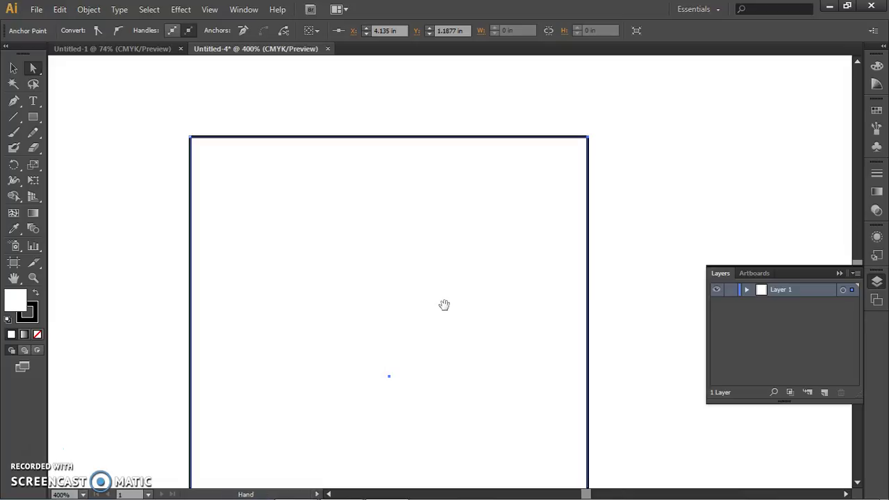
left_click_drag(458, 333, 434, 294)
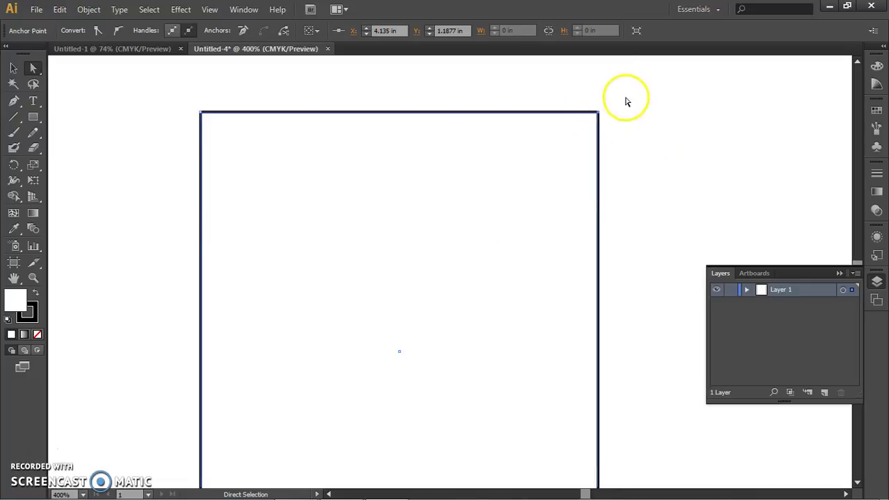
left_click_drag(640, 92, 536, 173)
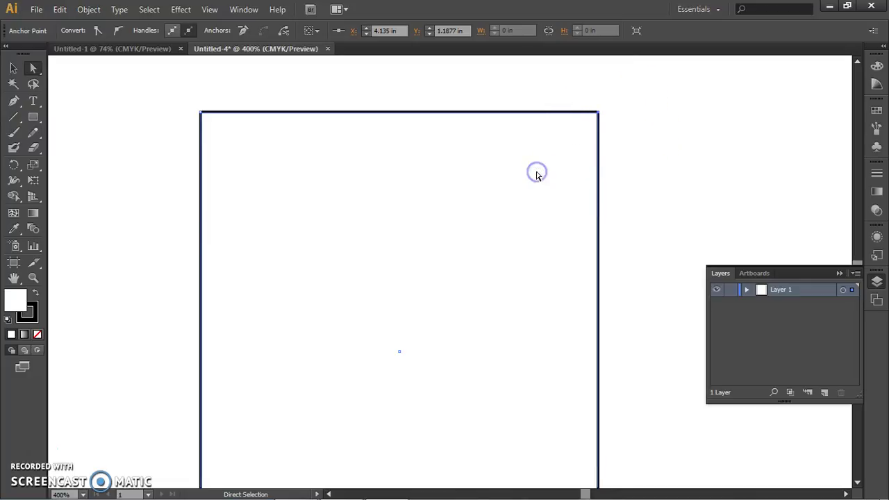
- Select only the rectangle's top-right anchor point, both by picking it directly and by enclosing it in a selection marquee
left_click(600, 116)
left_click(611, 93)
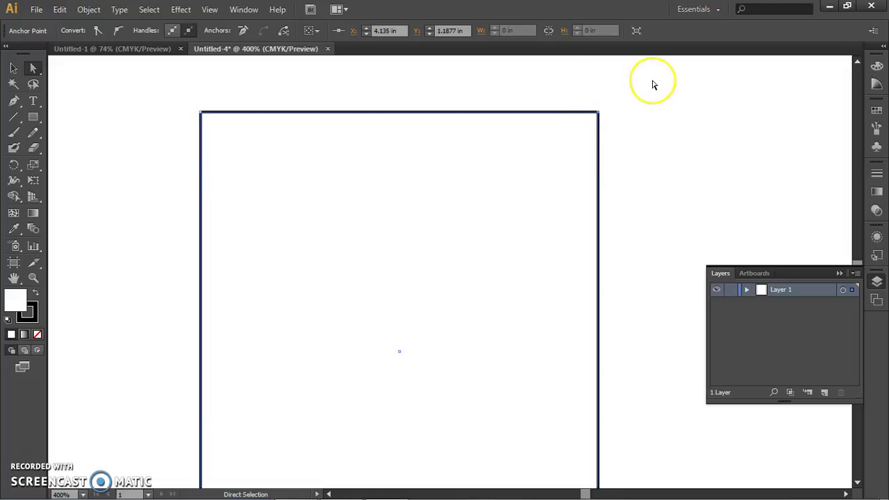
left_click_drag(669, 76, 550, 167)
left_click(635, 110)
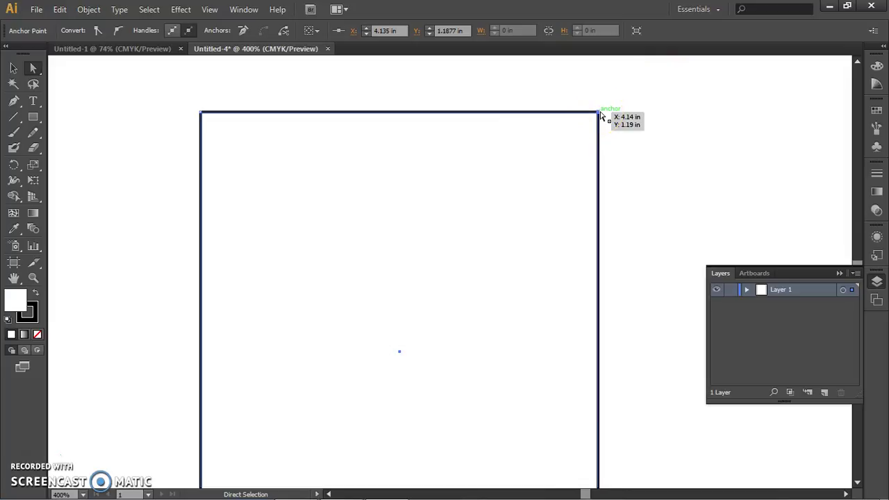
left_click(601, 117)
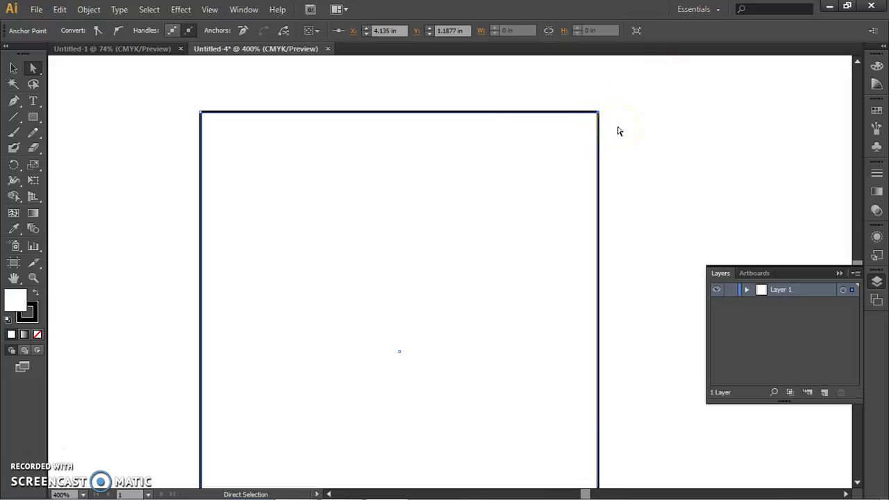
left_click_drag(625, 94, 567, 145)
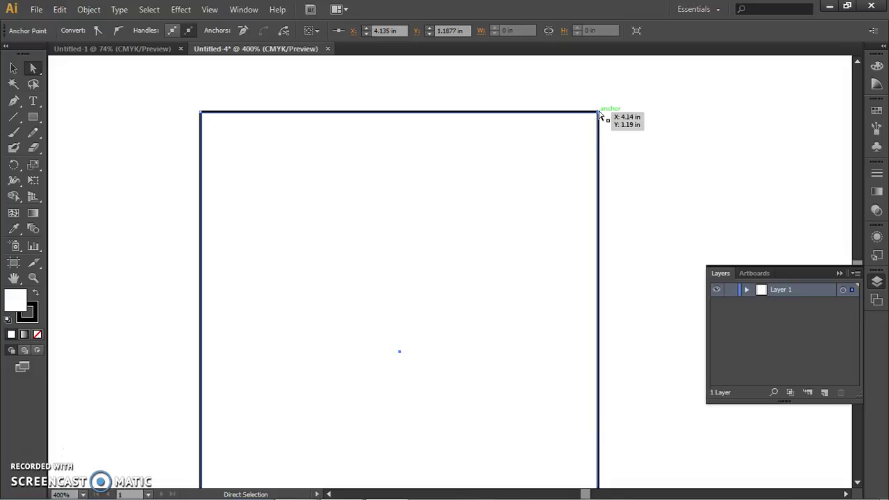
- Move the rectangle's top-right anchor point inward near the bottom-left corner, to about X 2.37 in, Y 3.38 in, and deselect the shape
mouse_move(600, 116)
left_mouse_down()
mouse_move(357, 299)
mouse_move(299, 389)
mouse_move(635, 159)
mouse_move(793, 91)
mouse_move(396, 271)
mouse_move(317, 333)
left_mouse_up()
left_click_drag(404, 295, 234, 377)
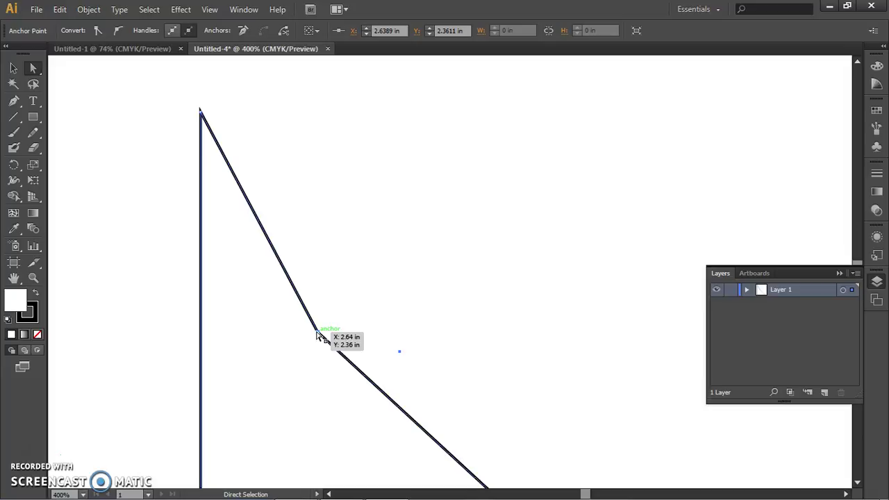
left_click_drag(317, 336, 274, 432)
scroll(288, 425, "down", 1)
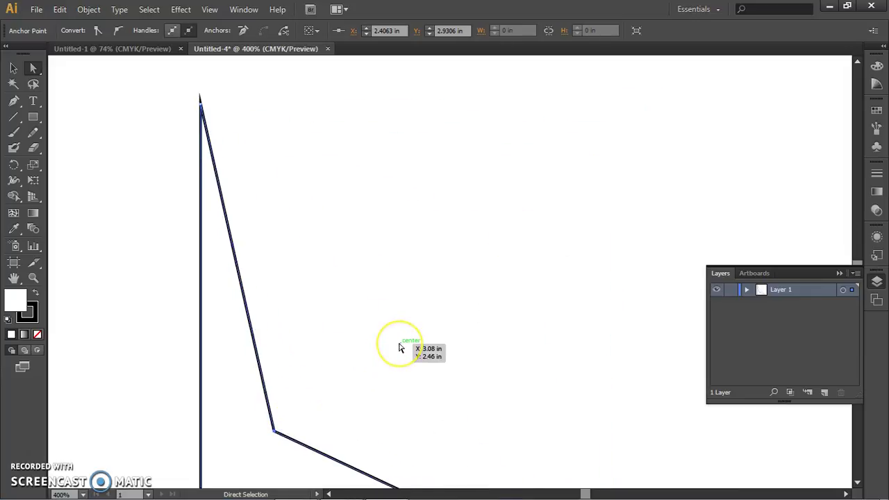
key("ctrl+minus")
key("ctrl+minus")
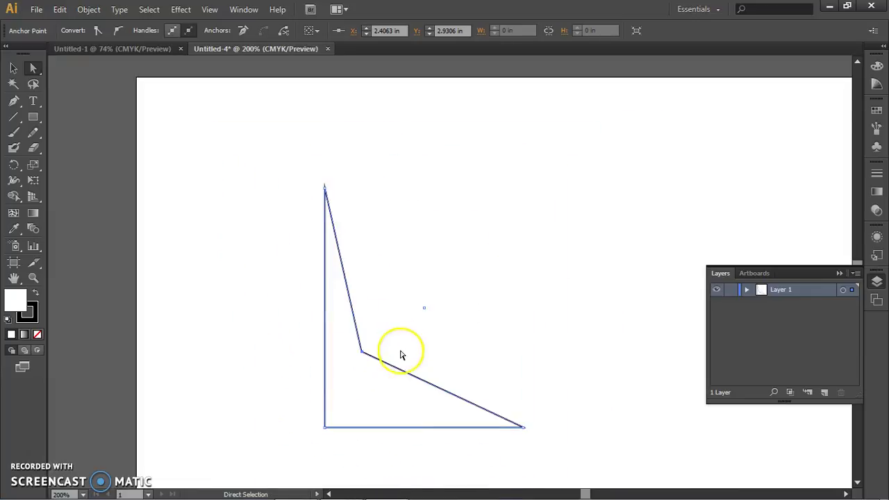
left_click_drag(394, 373, 485, 313)
key("ctrl+plus")
left_click(699, 187)
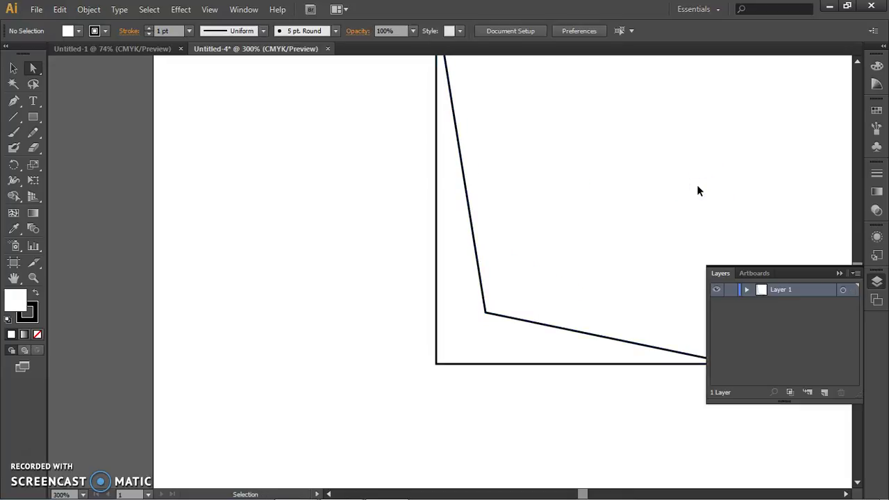
- Direct-select the shape's top-left anchor point and move it straight down about 1.7 in along the left edge
key("ctrl+minus")
key("a")
left_click_drag(491, 79, 376, 156)
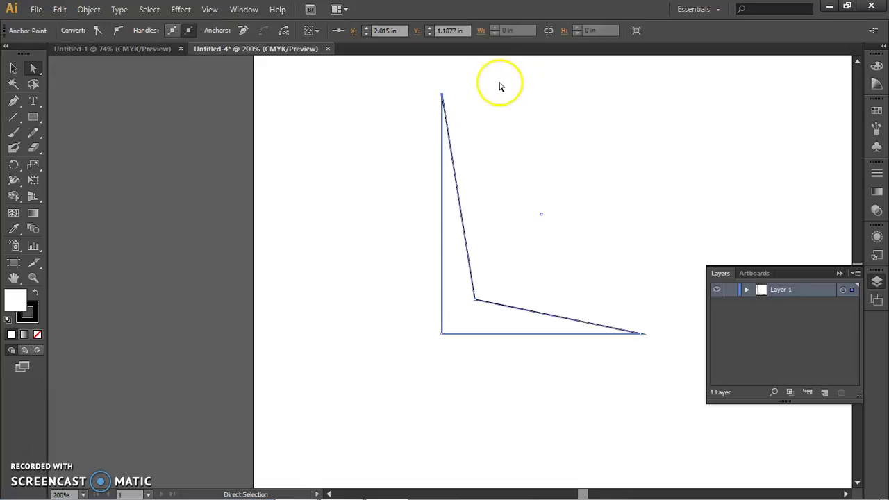
left_click(444, 96)
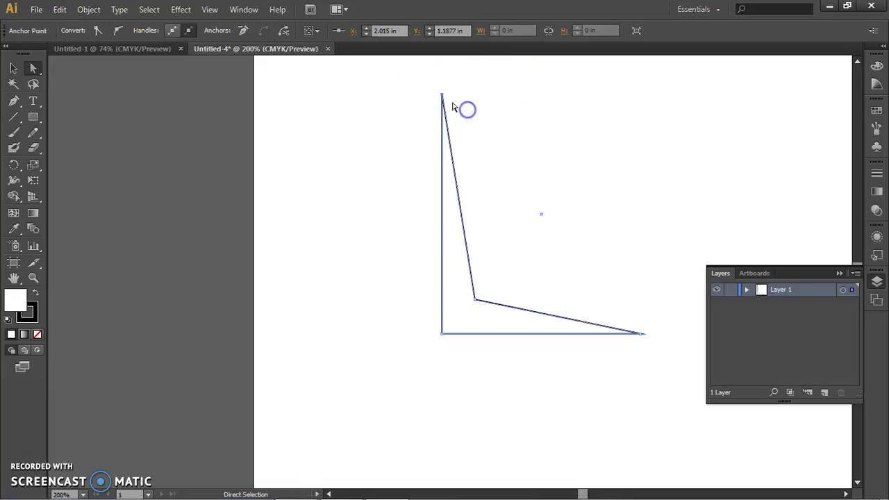
left_click(444, 98)
mouse_move(442, 97)
left_mouse_down()
mouse_move(528, 194)
mouse_move(535, 255)
mouse_move(401, 262)
mouse_move(387, 218)
mouse_move(448, 123)
mouse_move(441, 99)
mouse_move(441, 280)
mouse_move(438, 259)
left_mouse_up()
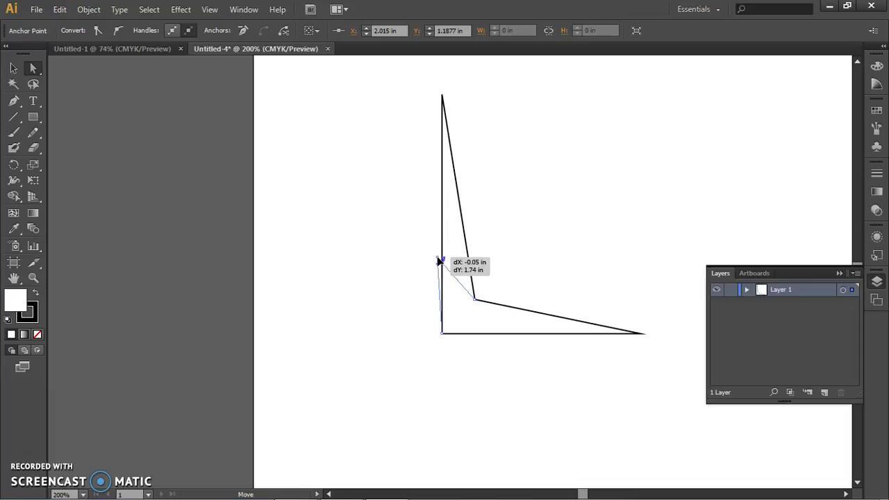
left_click_drag(437, 259, 447, 253)
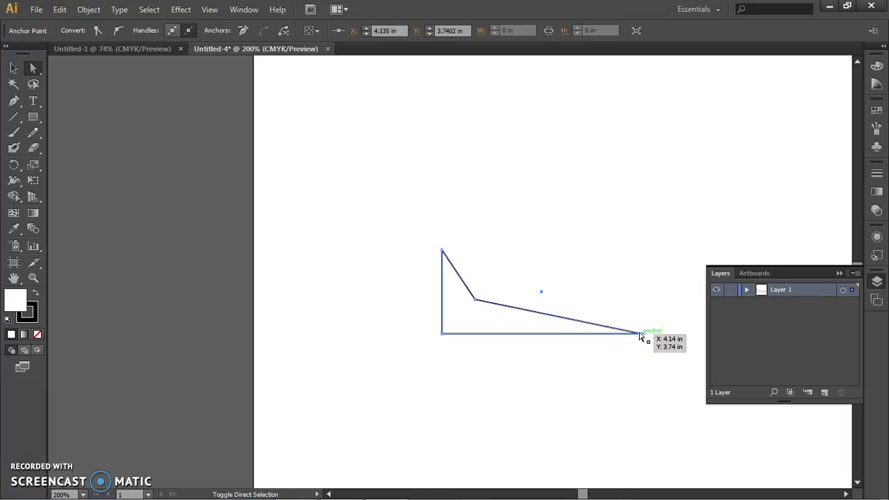
- Move the bottom-right anchor point horizontally inward to about X 2.9 in, and shift the inner anchor point closer to the bottom-left corner
left_click(605, 340)
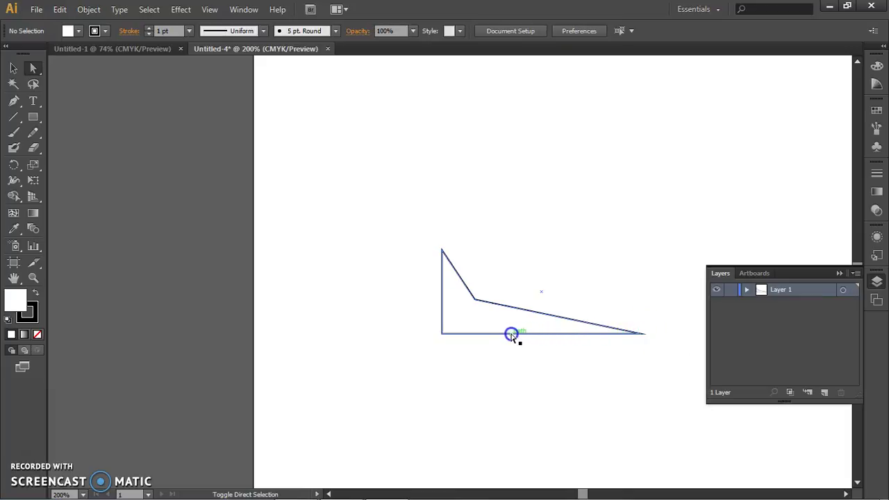
left_click_drag(664, 319, 526, 340)
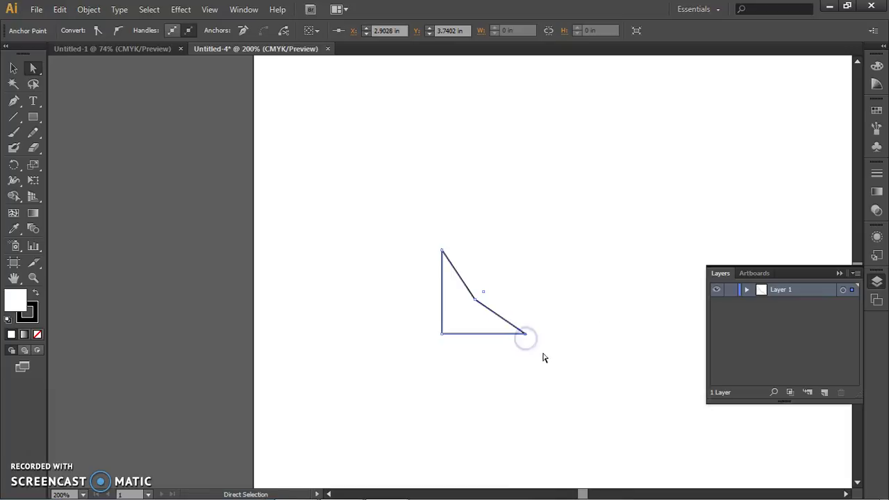
left_click(538, 355)
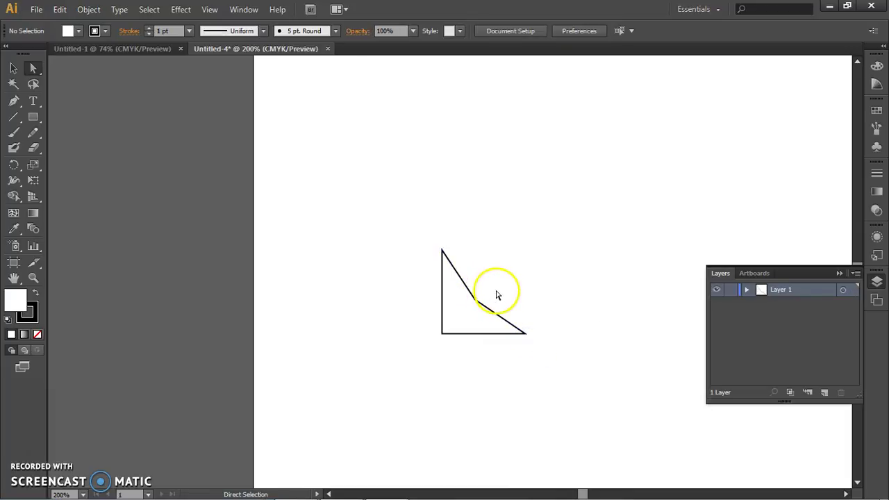
mouse_move(465, 309)
left_mouse_down()
mouse_move(482, 295)
mouse_move(459, 315)
left_mouse_up()
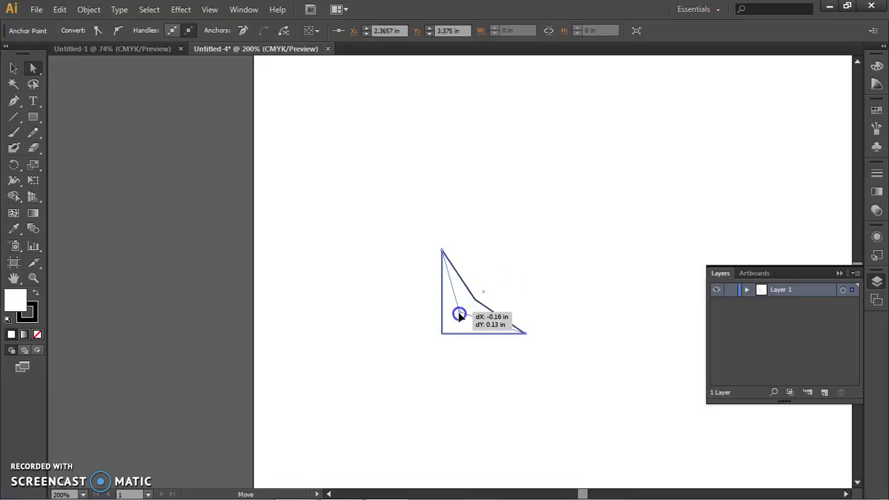
left_click(537, 292)
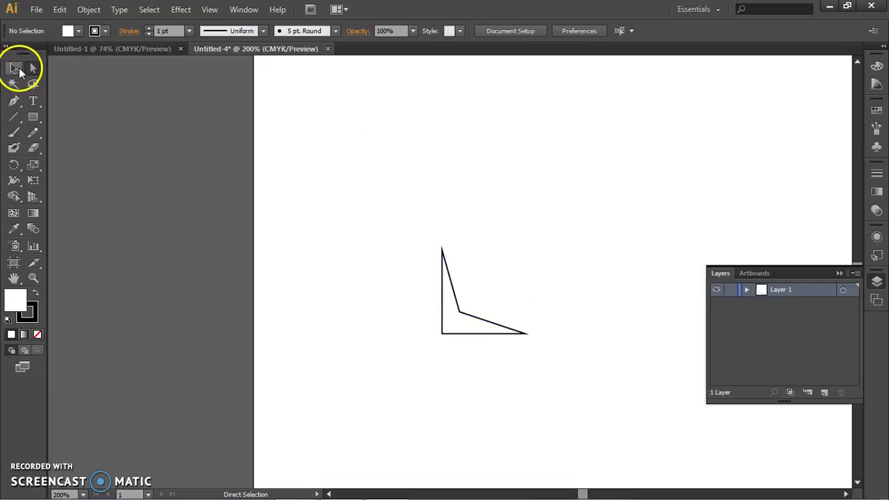
- Switch to the Selection tool and select the entire reshaped path, deselecting and reselecting it once
left_click(15, 69)
left_click(451, 285)
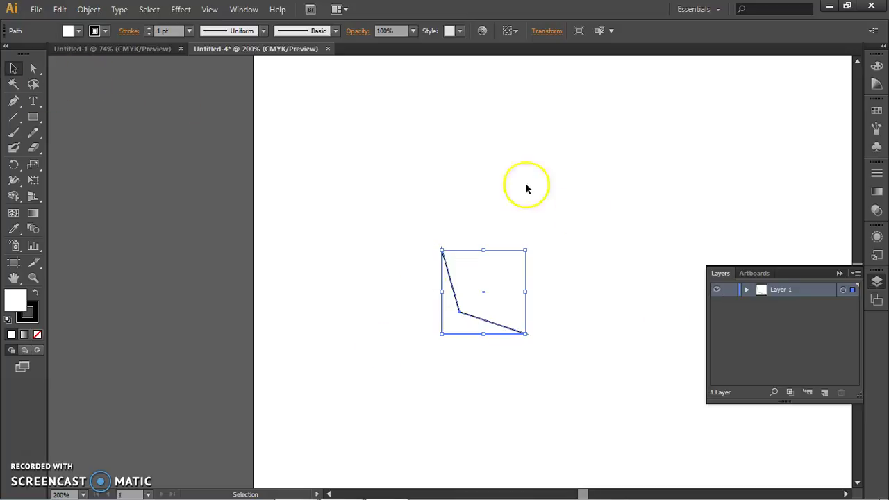
left_click(494, 338)
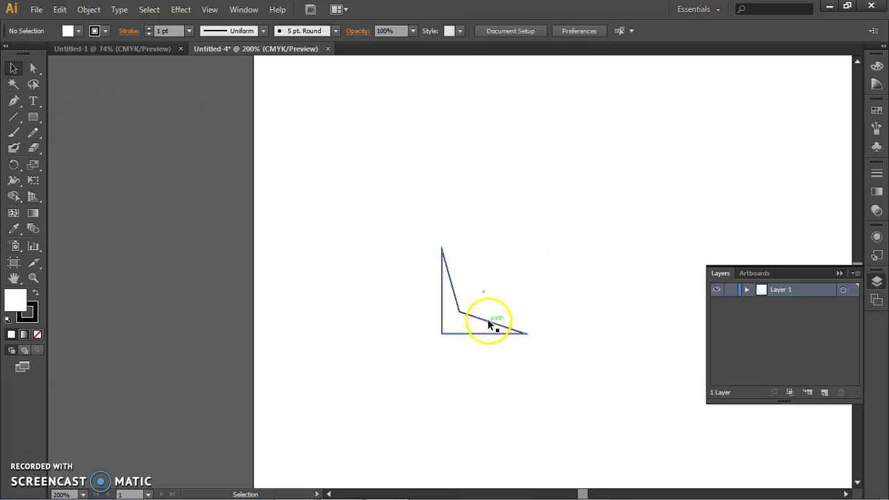
left_click(489, 322)
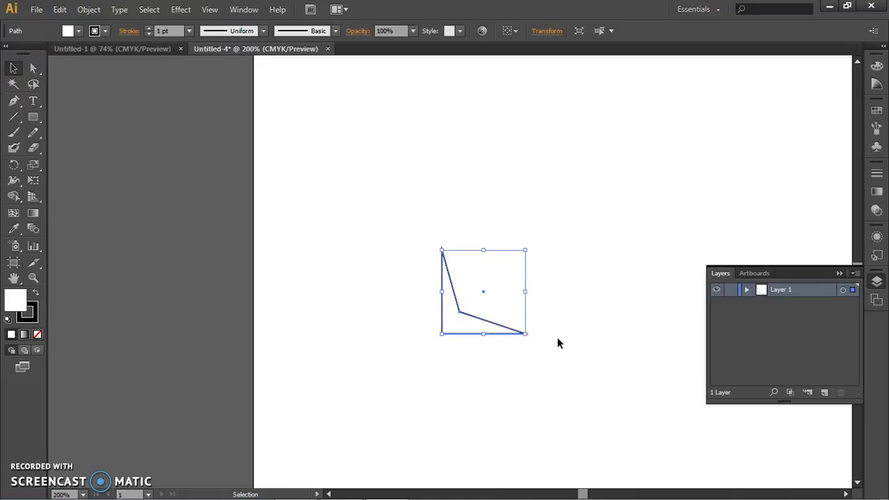
- Duplicate the shape diagonally a short distance up and to the right, and repeat the transformation twice for four overlapping shapes
left_click(454, 332)
left_click_drag(449, 325, 462, 316)
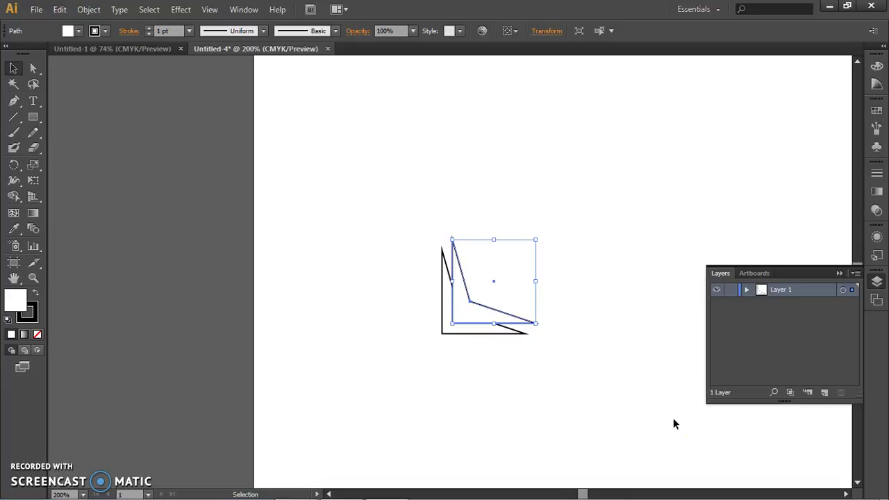
key("ctrl+d")
key("ctrl+d")
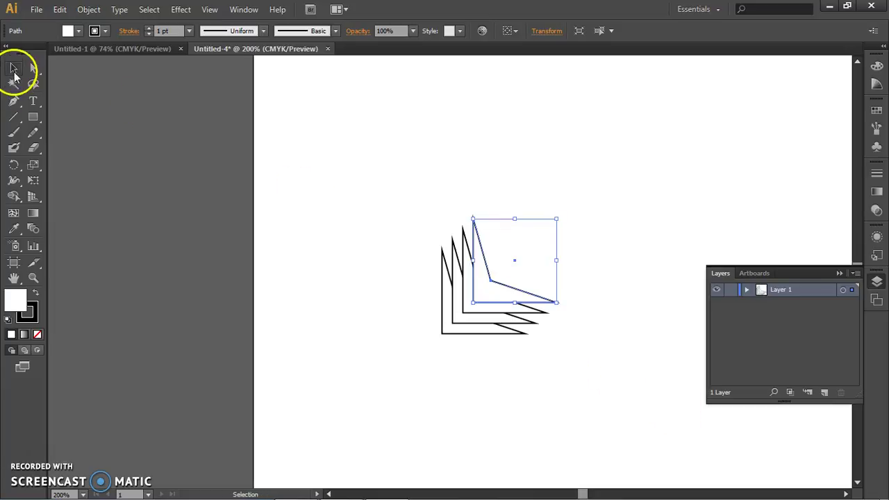
- Practise marquee selection across all four overlapping shapes from different directions, ending with nothing selected
left_click(176, 193)
left_click_drag(593, 390, 420, 288)
left_click(556, 403)
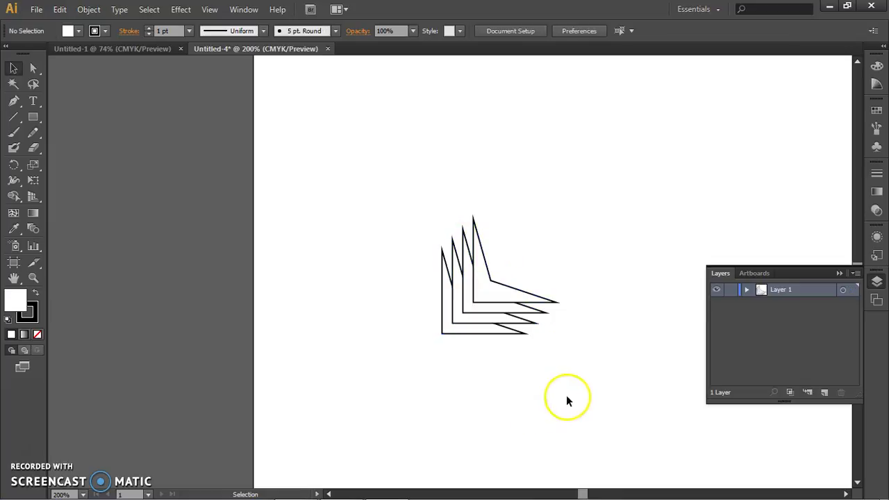
left_click_drag(566, 399, 318, 259)
left_click(556, 403)
left_click_drag(556, 403, 239, 245)
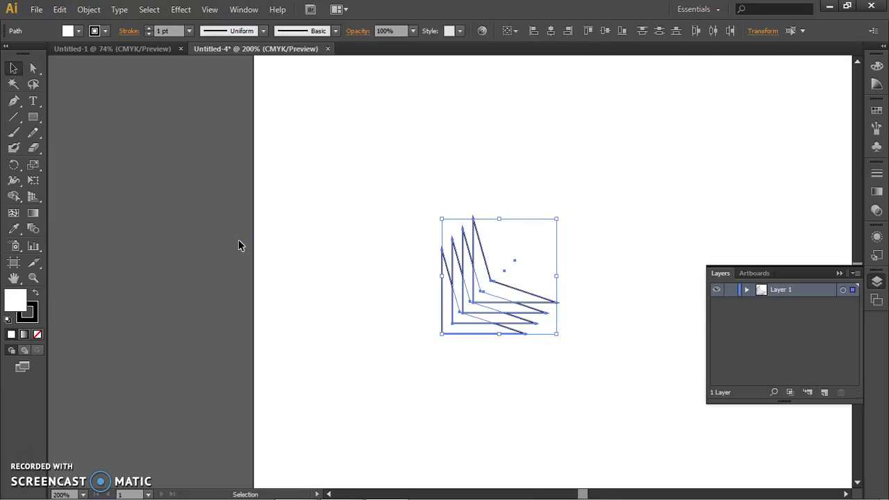
left_click_drag(574, 374, 392, 274)
left_click_drag(379, 209, 588, 391)
left_click(566, 385)
- Select the original, lowest shape and inspect the Color Guide's Edit Colors dialog without applying changes
left_click(455, 332)
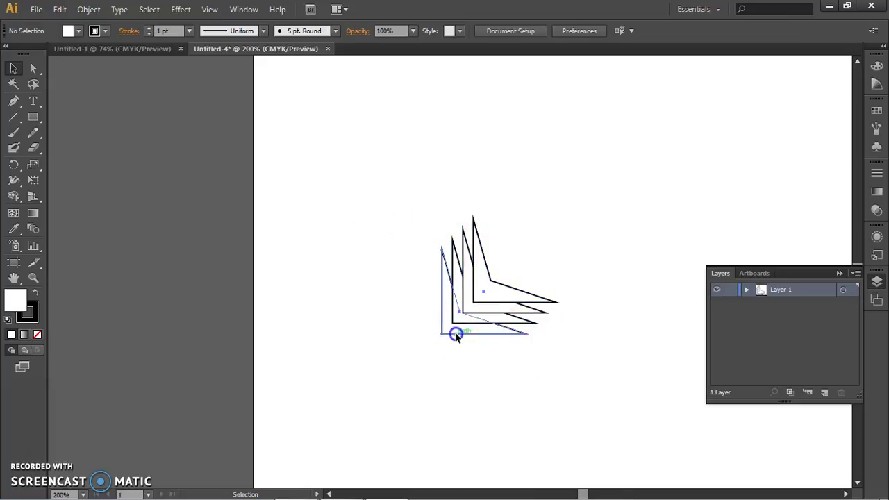
left_click(877, 85)
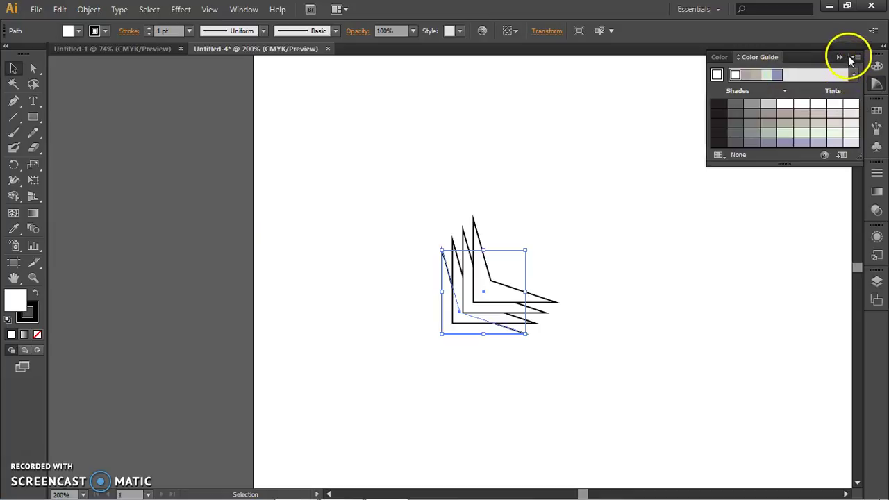
left_click(856, 60)
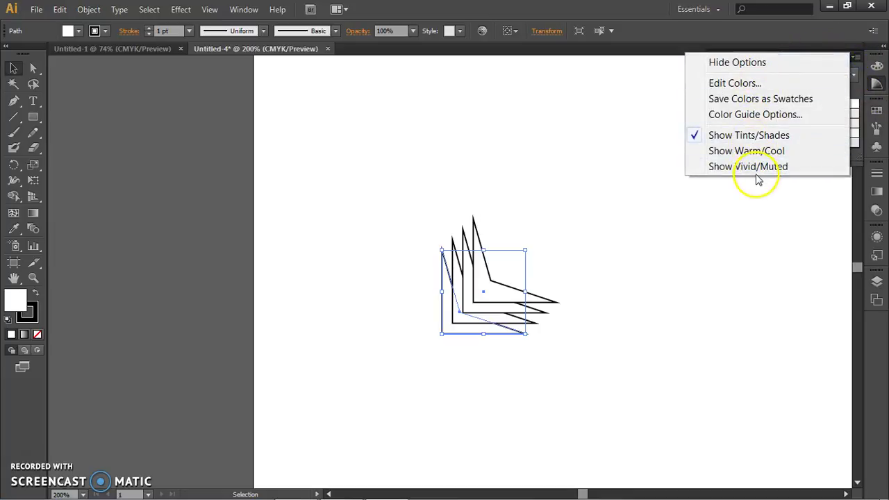
left_click(743, 84)
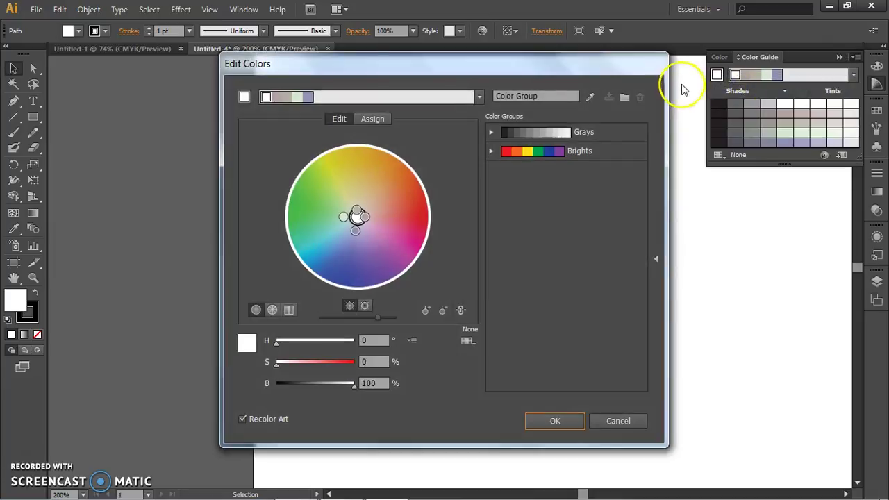
left_click(626, 421)
- Look over the colour mode and swatch options of the Color panel without choosing one
left_click(721, 57)
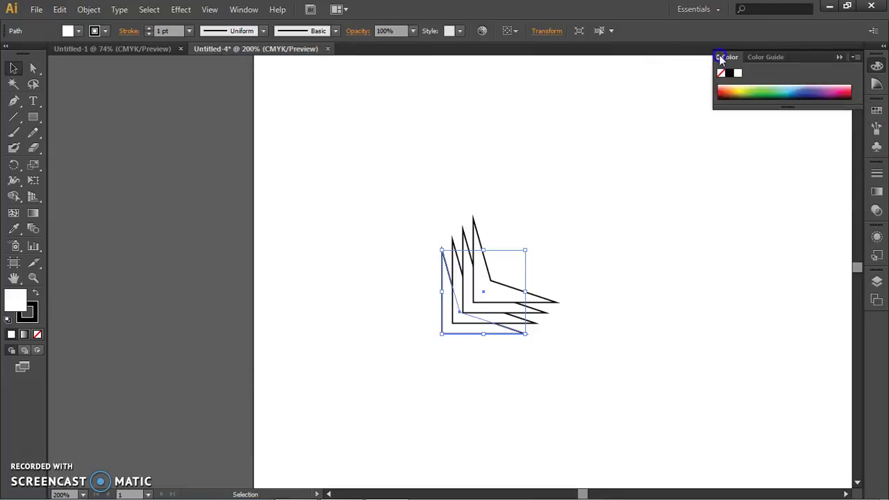
left_click(857, 57)
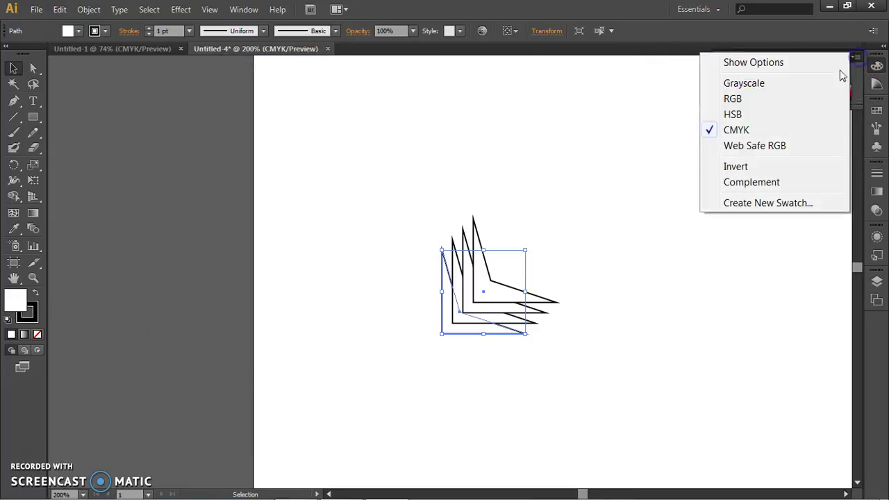
left_click(858, 78)
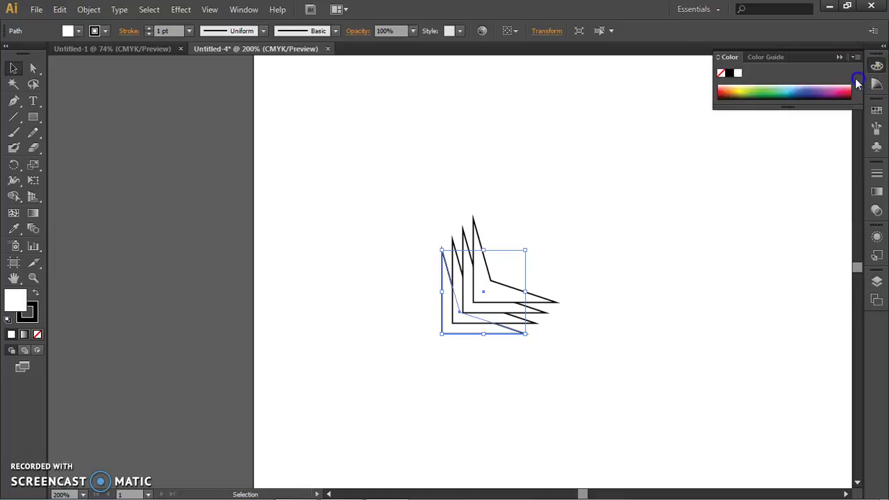
- Fill the lowest shape with a light grayish-pink tint from the Color Guide and bring up the Color panel
left_click(761, 58)
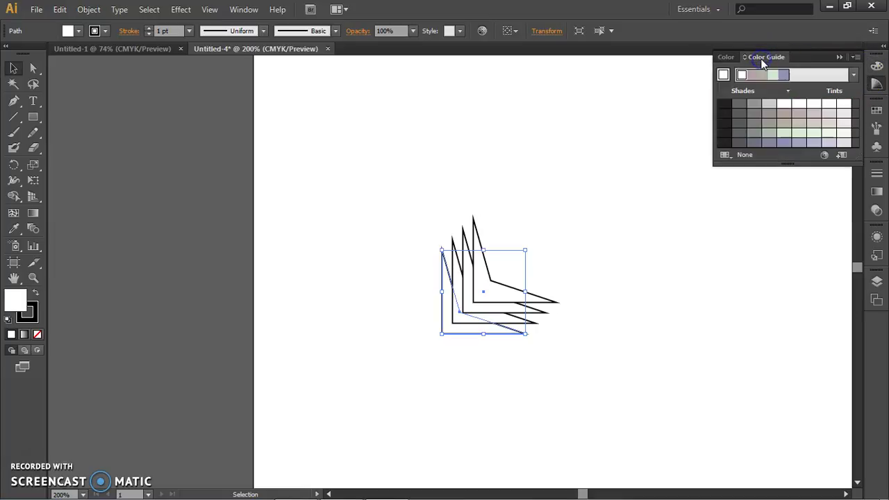
left_click(780, 115)
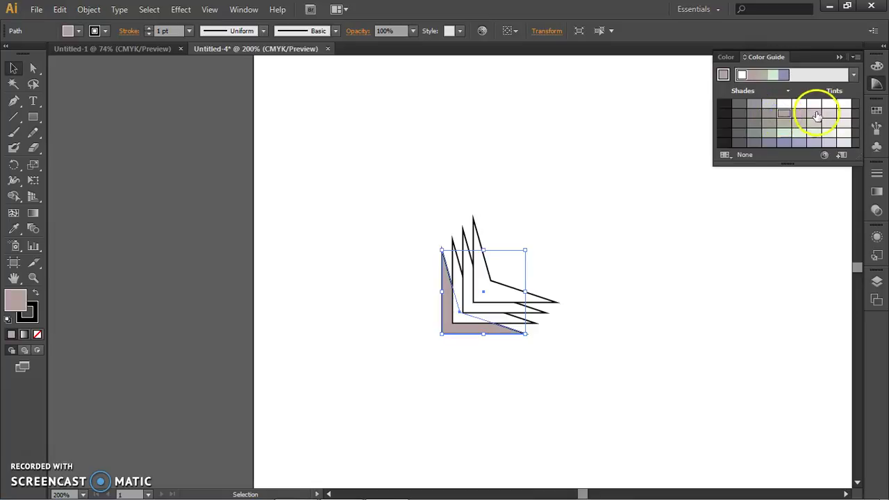
left_click(814, 113)
left_click(790, 98)
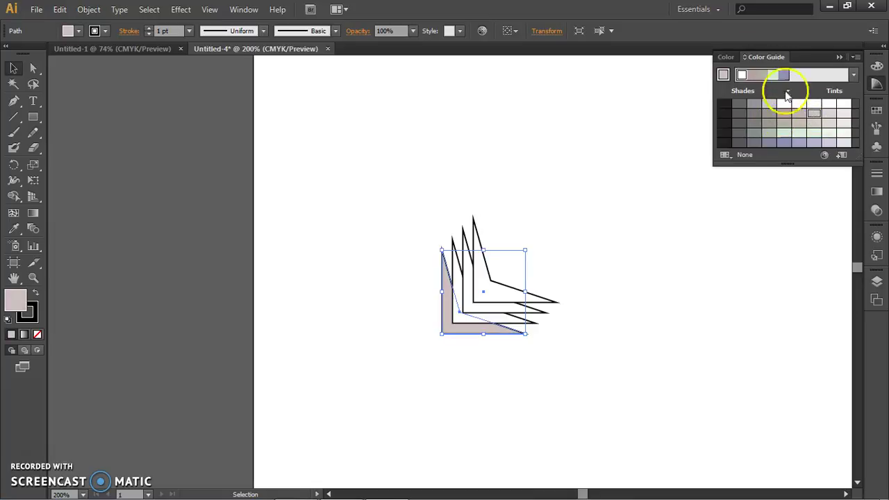
left_click(728, 57)
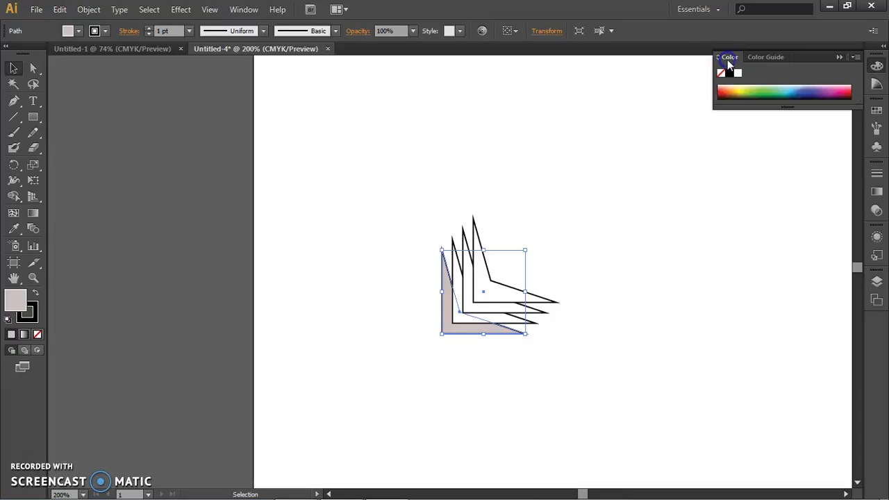
- Switch the Color panel to RGB mode and enlarge its colour spectrum
left_click(854, 59)
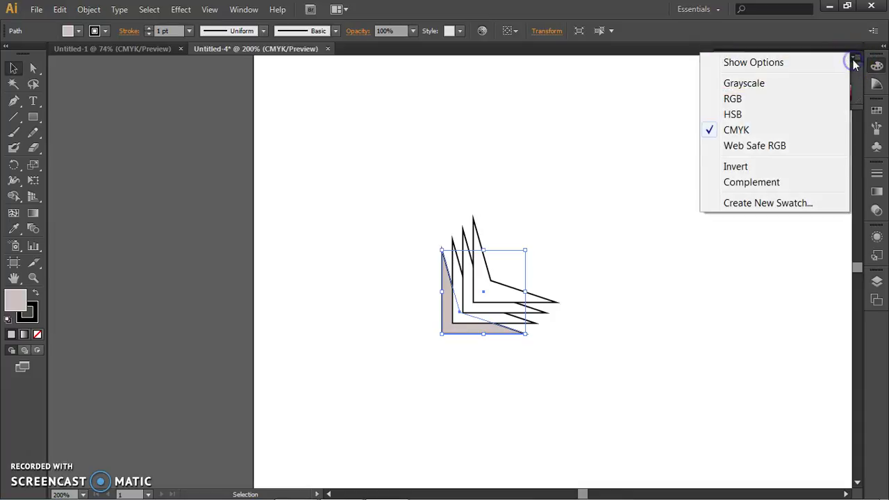
left_click(744, 100)
left_click_drag(767, 110, 756, 147)
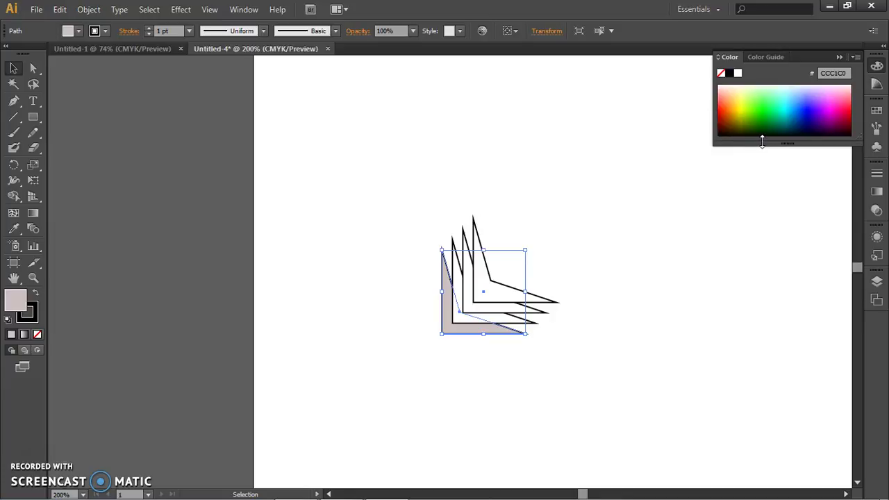
left_click(857, 57)
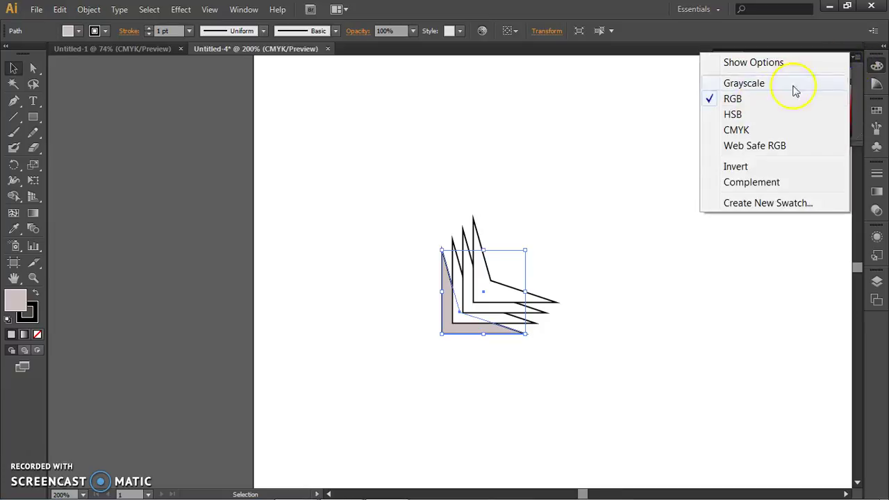
left_click(750, 99)
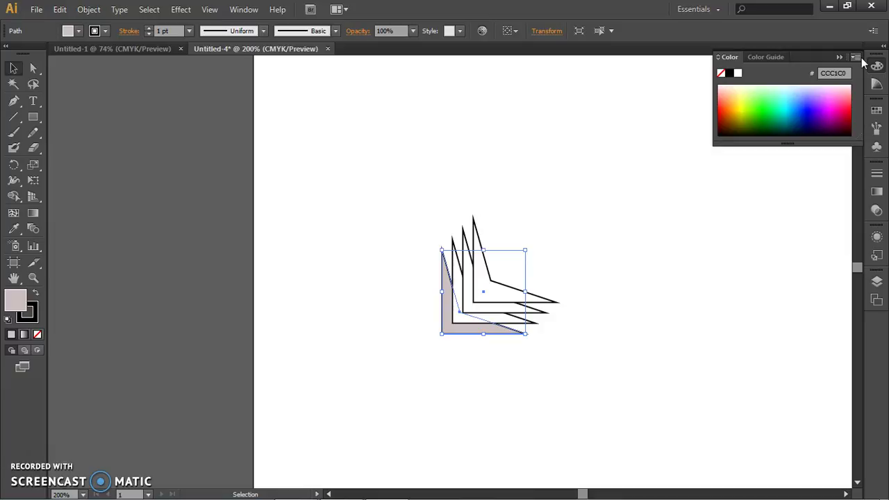
- Return the Color panel to CMYK mode
left_click(856, 57)
left_click(729, 131)
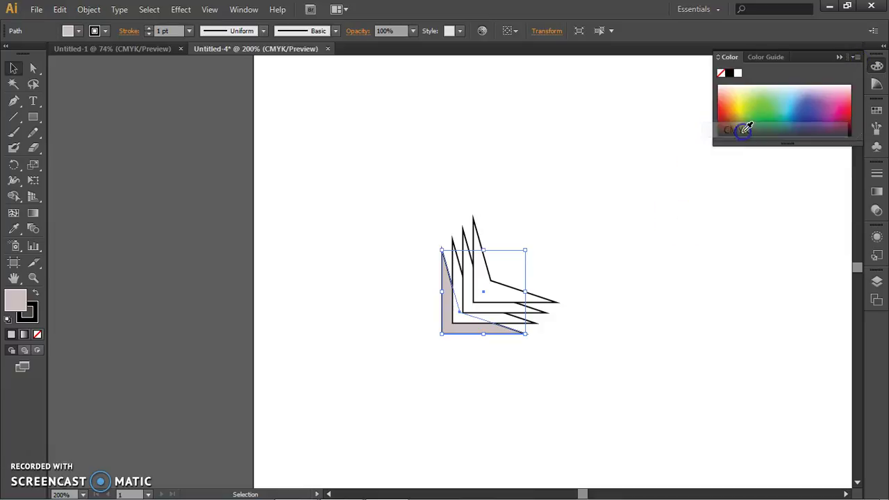
left_click(543, 261)
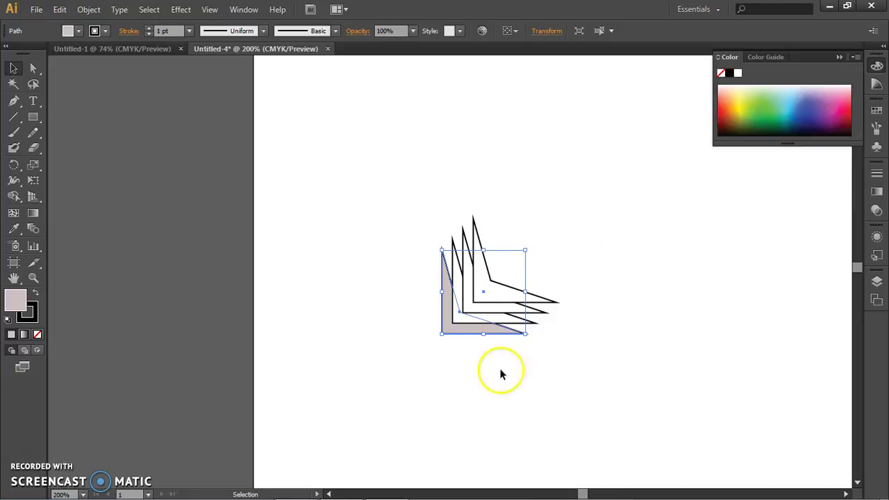
left_click(860, 60)
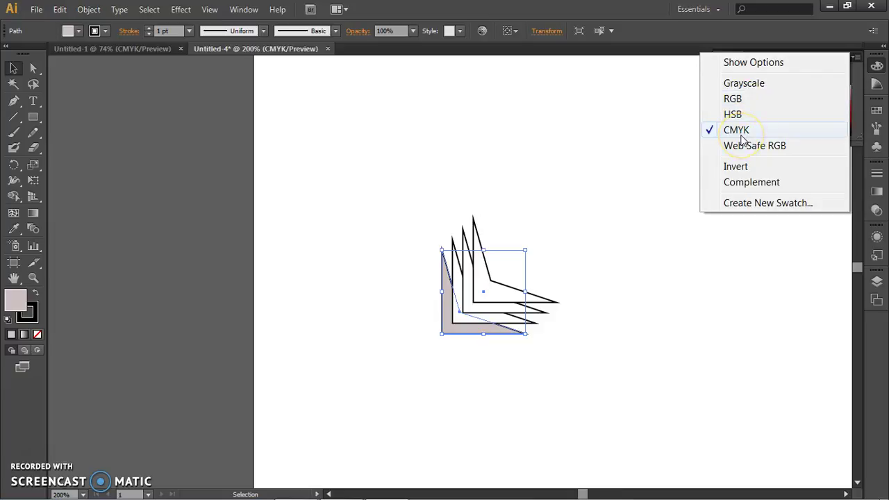
mouse_move(743, 143)
left_mouse_down()
mouse_move(742, 158)
mouse_move(742, 108)
mouse_move(738, 130)
left_mouse_up()
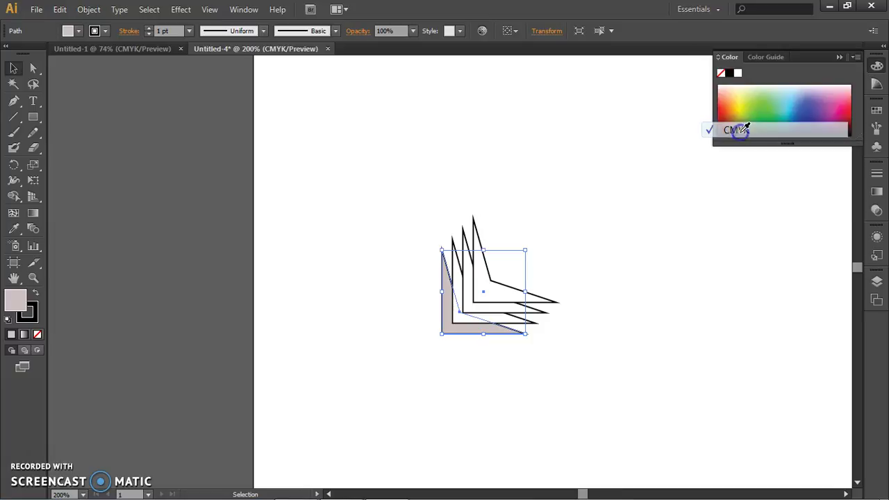
left_click(855, 57)
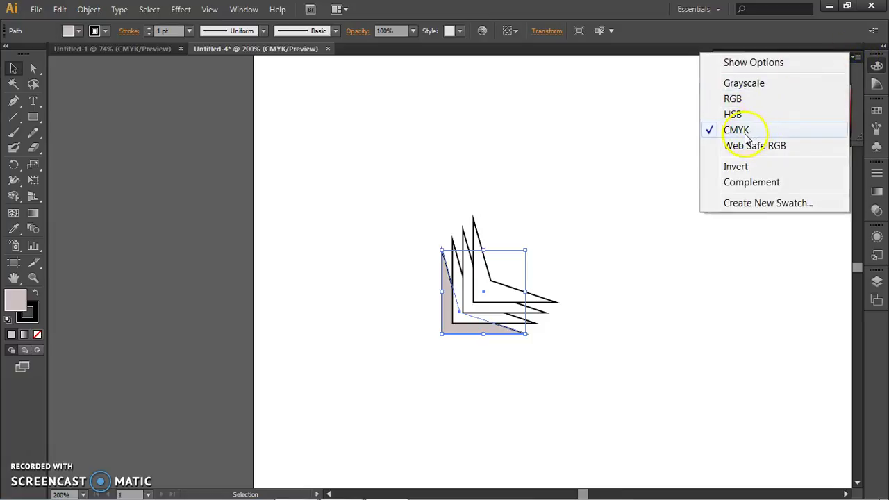
left_click(747, 132)
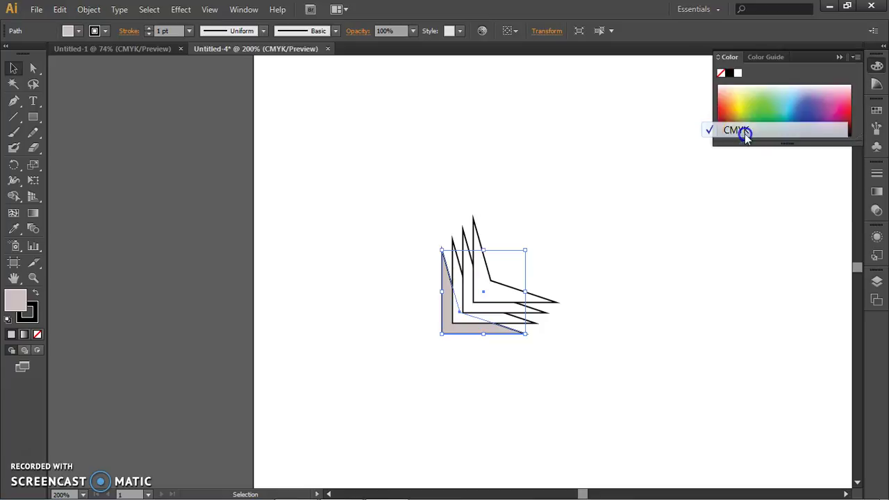
- Fill the lowest shape with green from the CMYK spectrum and show the Color panel's slider options
mouse_move(762, 109)
left_mouse_down()
mouse_move(754, 103)
mouse_move(812, 107)
mouse_move(799, 100)
mouse_move(761, 110)
left_mouse_up()
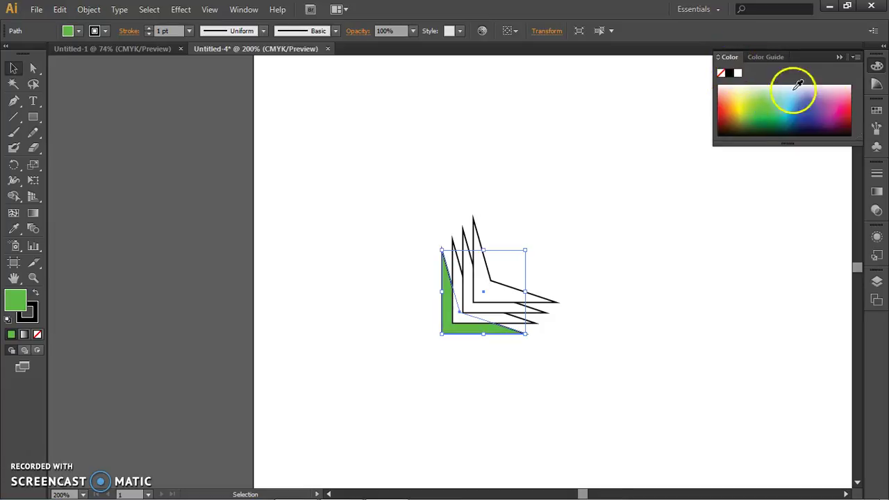
left_click(855, 56)
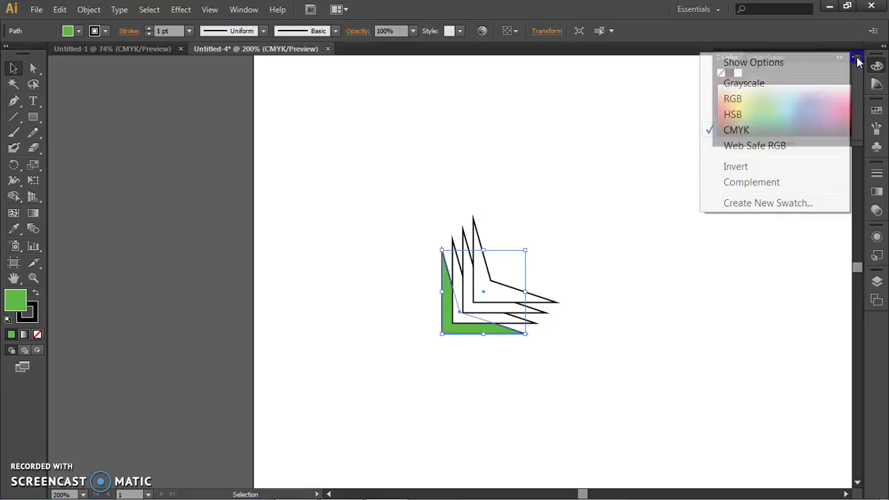
left_click(798, 63)
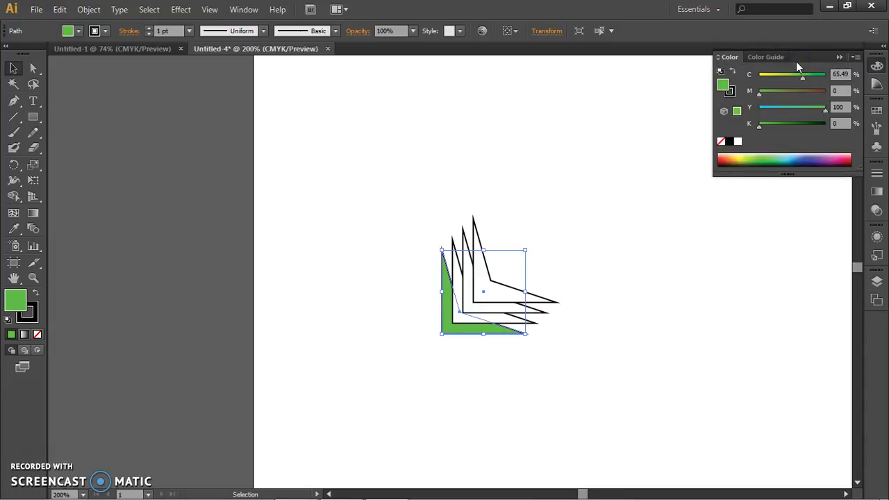
- Recolour the lowest shape tan with C 0, M 23, Y 42, K 26, then blue-violet from the spectrum with the cyan raised
left_click_drag(803, 78, 775, 93)
left_click_drag(824, 107, 777, 124)
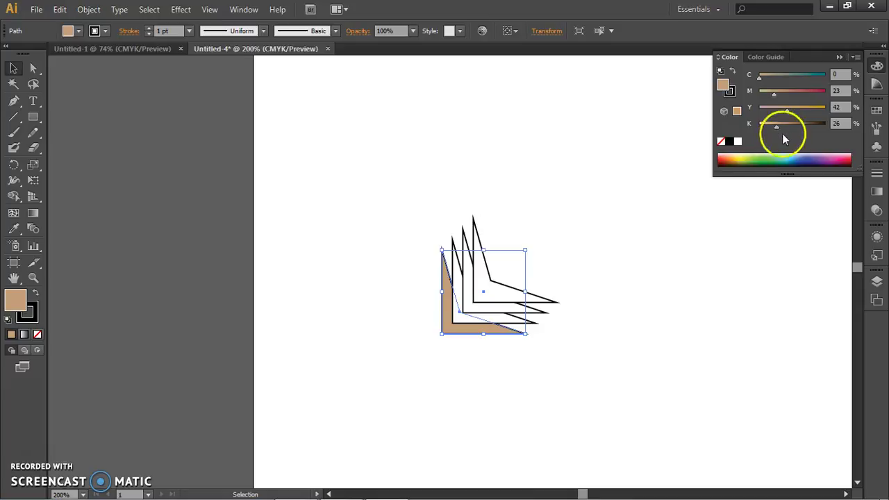
left_click_drag(761, 158, 813, 160)
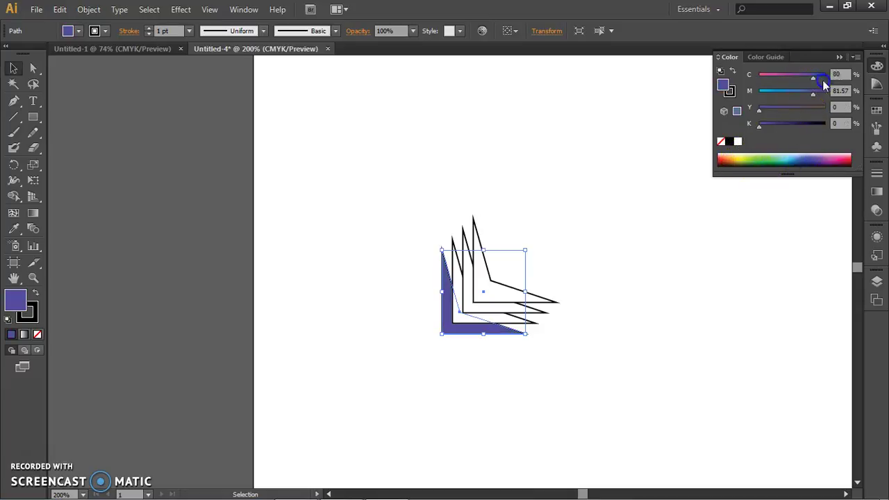
left_click_drag(822, 80, 830, 80)
- Change the Color panel's sliders to RGB and from there to HSB
left_click(856, 57)
left_click(760, 97)
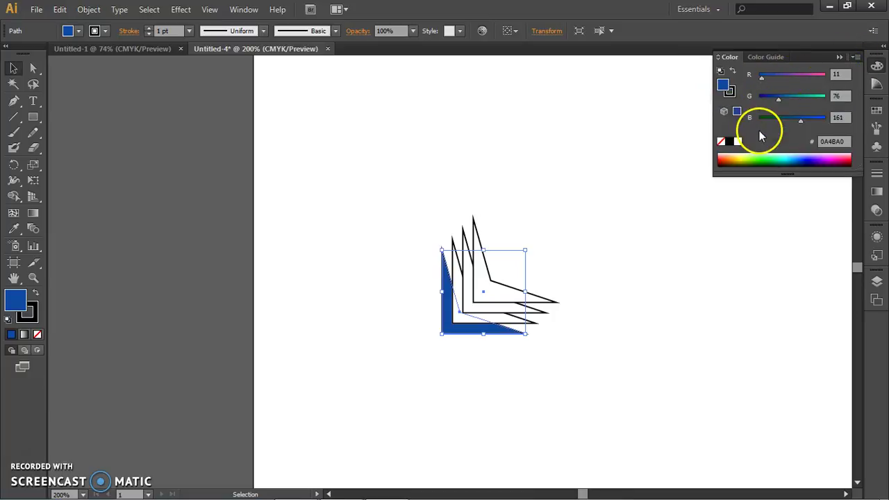
left_click(856, 57)
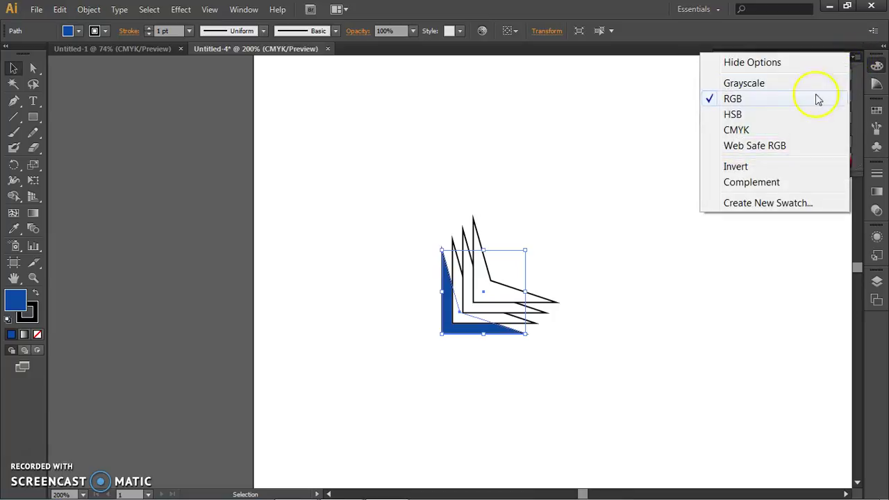
left_click(767, 115)
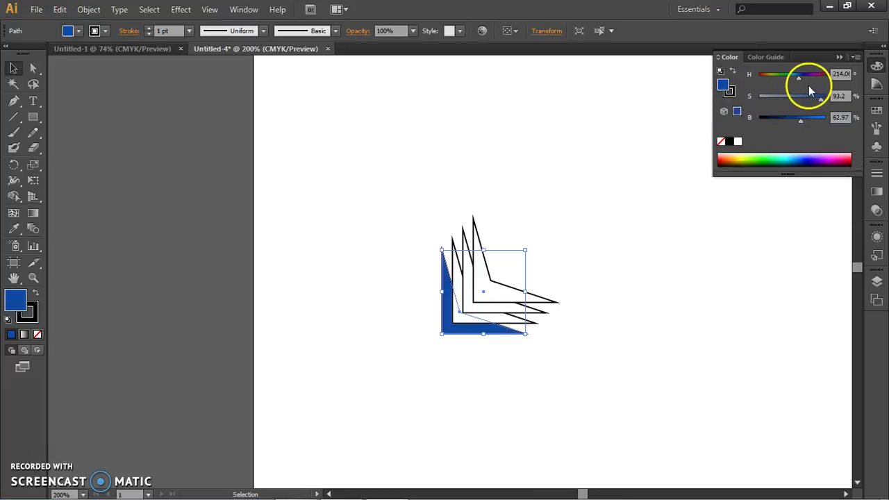
- Turn the lowest shape brown by setting hue to 33° and lowering saturation, and return the sliders to CMYK
left_click_drag(797, 79, 777, 80)
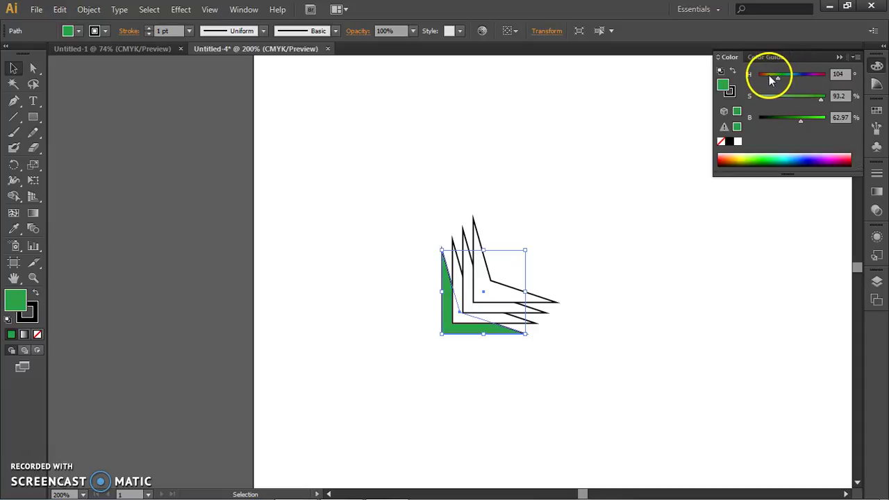
left_click_drag(780, 82, 767, 77)
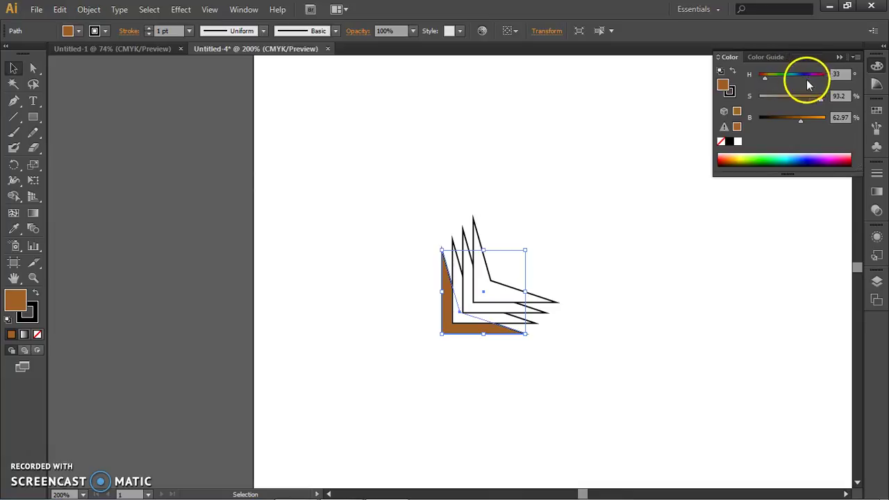
left_click_drag(820, 100, 802, 101)
left_click(857, 57)
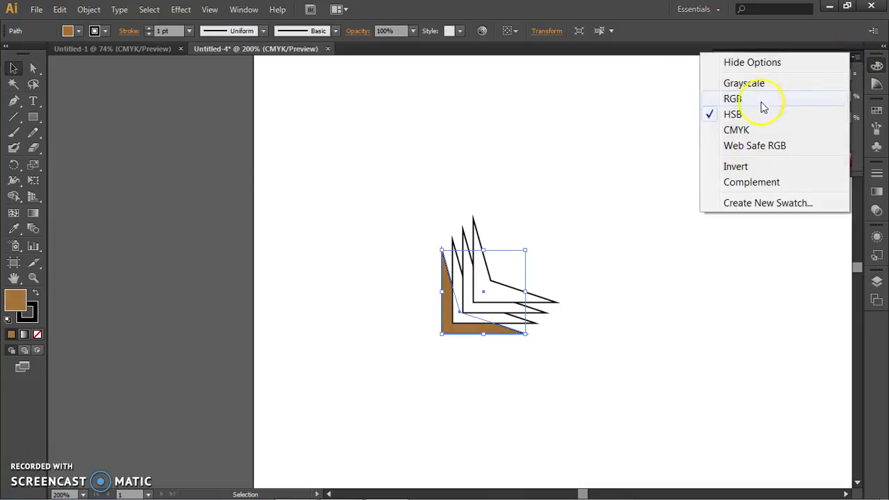
left_click(745, 130)
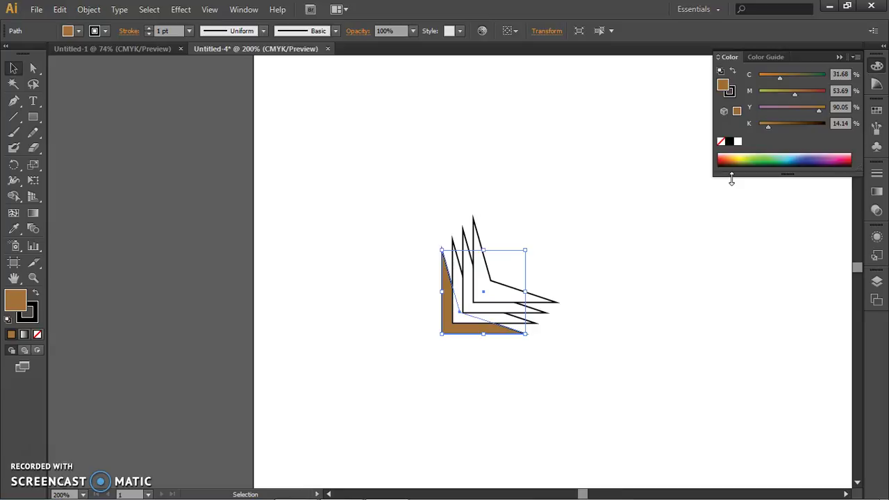
- Practise selecting the white shapes one at a time, clearing the selection between them
left_click(564, 281)
left_click(490, 296)
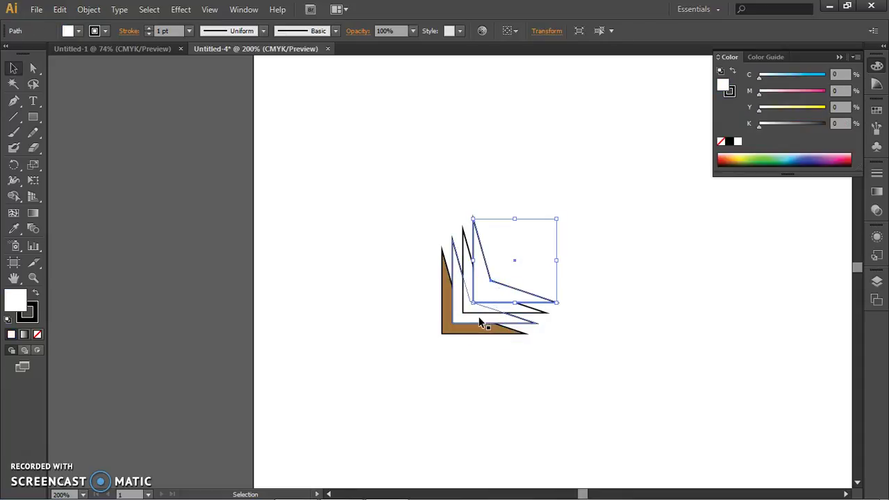
left_click(468, 312)
left_click(565, 304)
left_click(530, 312)
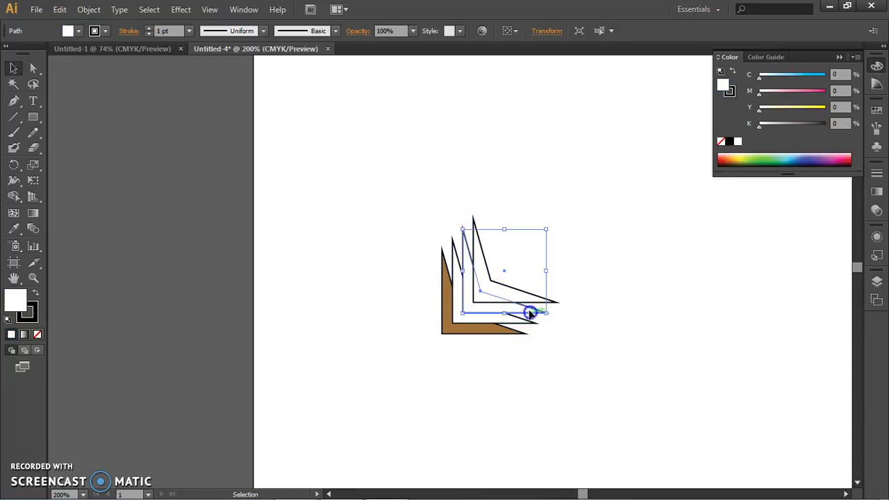
left_click(647, 321)
left_click(493, 289)
left_click(603, 328)
left_click(521, 304)
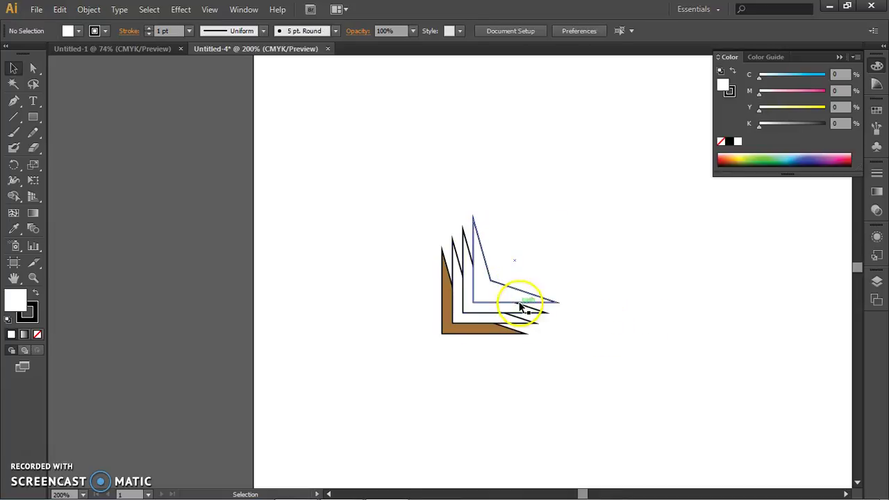
left_click(774, 143)
left_click(641, 334)
- Practise selecting individual shapes along the stack's lower edges, including the brown one, and deselect after each
left_click_drag(554, 304, 526, 335)
left_click(546, 341)
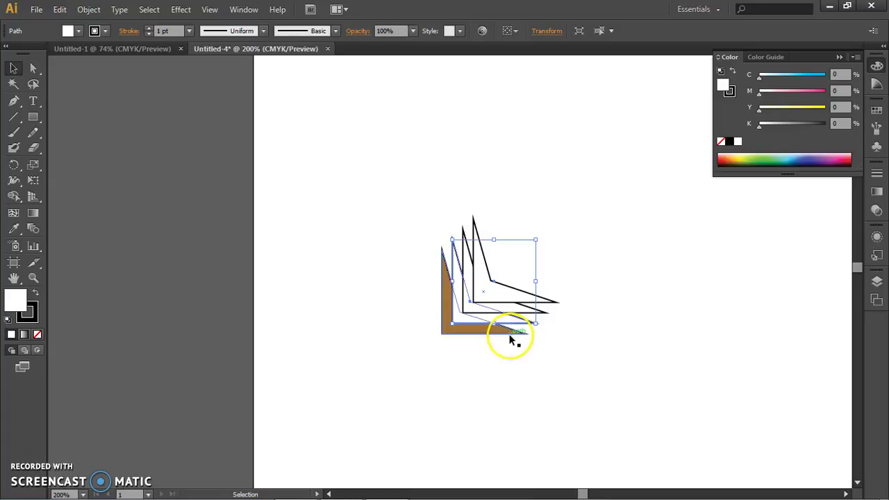
left_click(509, 333)
left_click(560, 348)
left_click(498, 333)
left_click(553, 342)
left_click_drag(549, 313, 500, 340)
left_click(544, 350)
- Marquee-select all four overlapping shapes repeatedly from different corners, ending with nothing selected
left_click_drag(586, 361, 487, 284)
left_click(612, 361)
left_click_drag(611, 361, 510, 282)
left_click_drag(624, 355, 514, 278)
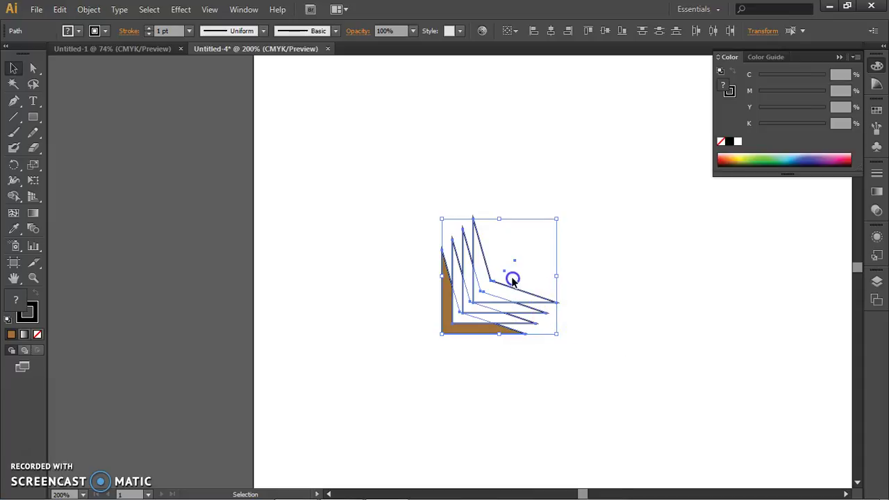
left_click_drag(601, 279, 526, 368)
left_click(592, 361)
left_click_drag(604, 362, 540, 302)
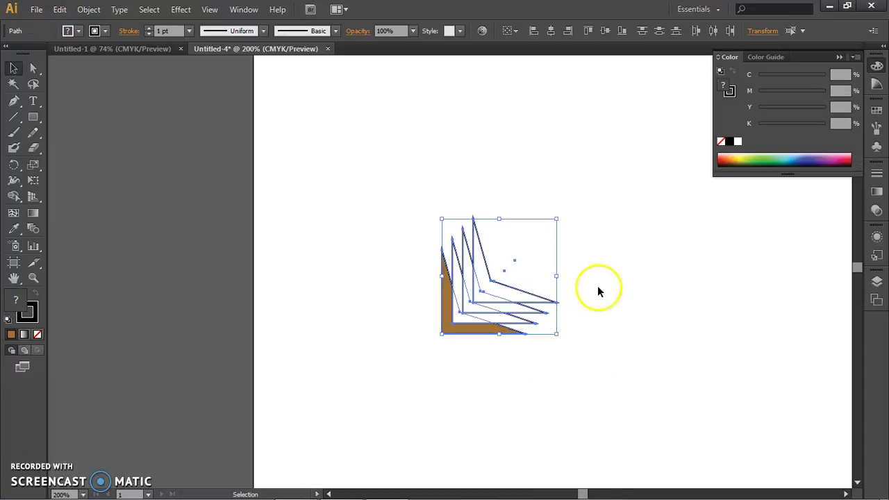
left_click(600, 378)
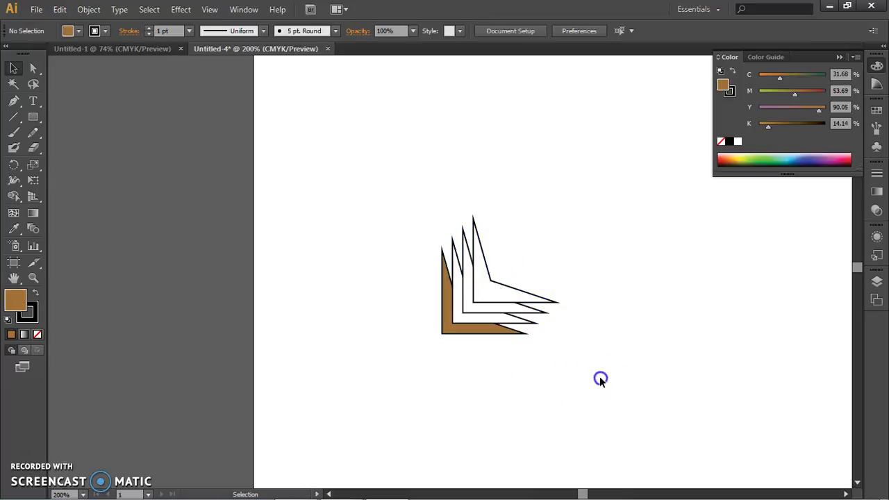
- Review the Color panel's colour modes, comparing RGB sliders with CMYK and ending in CMYK
left_click(855, 58)
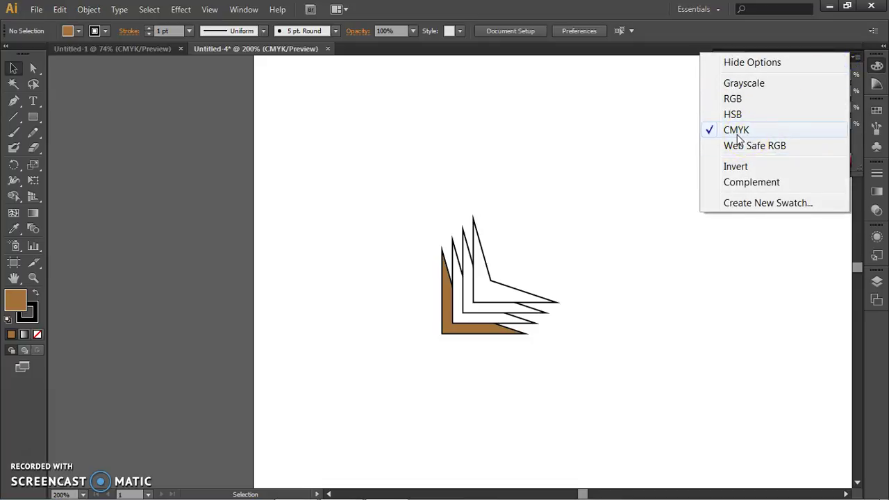
left_click_drag(737, 120, 736, 107)
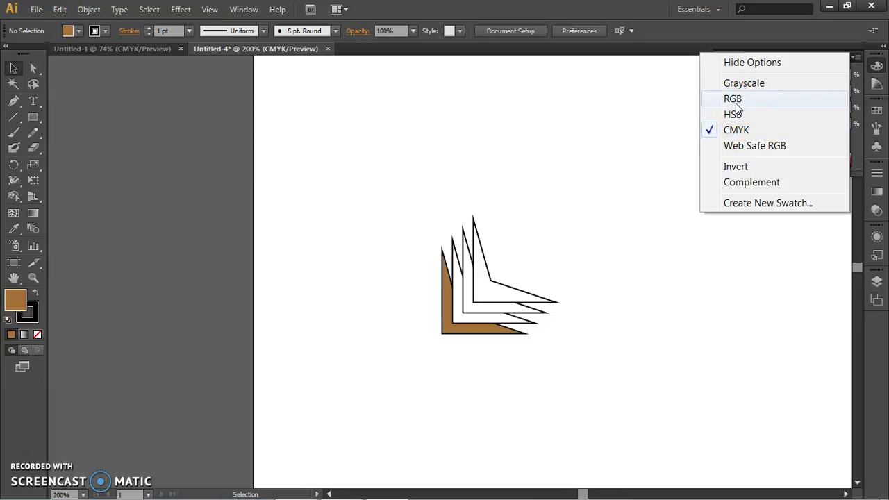
left_click_drag(737, 110, 740, 138)
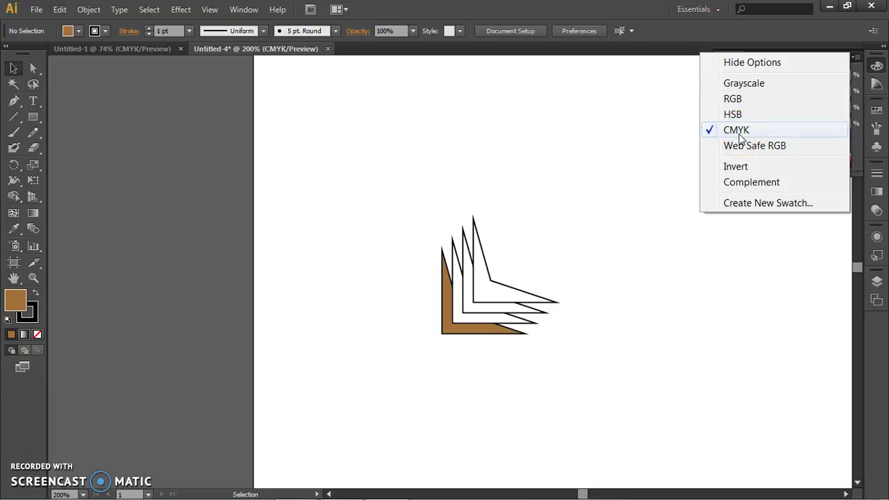
left_click_drag(739, 135, 735, 135)
left_click(742, 138)
left_click_drag(742, 138, 752, 140)
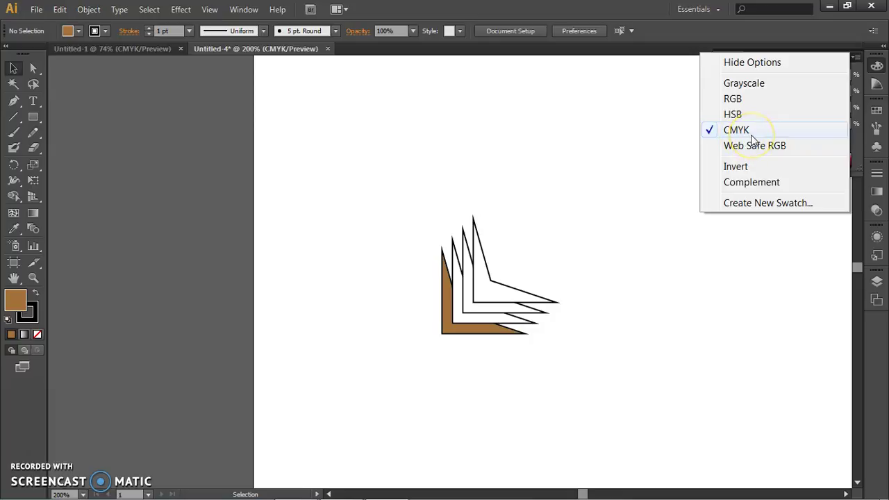
left_click(730, 138)
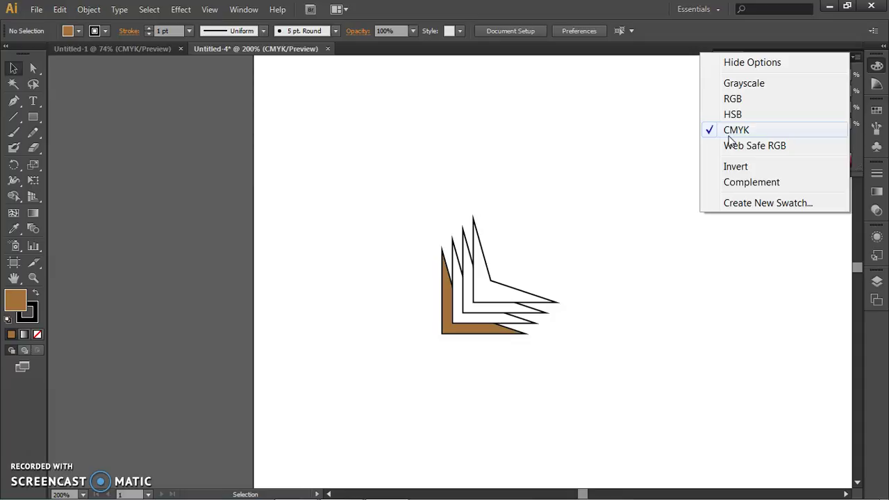
left_click(733, 100)
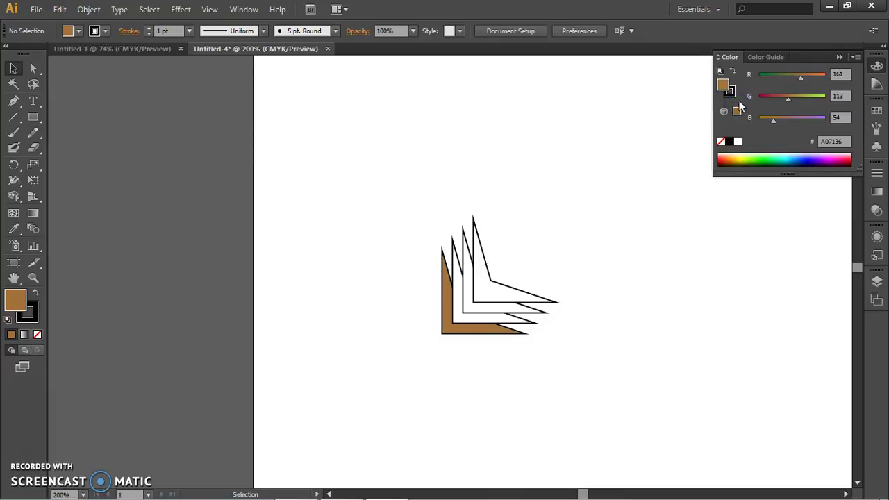
left_click(856, 57)
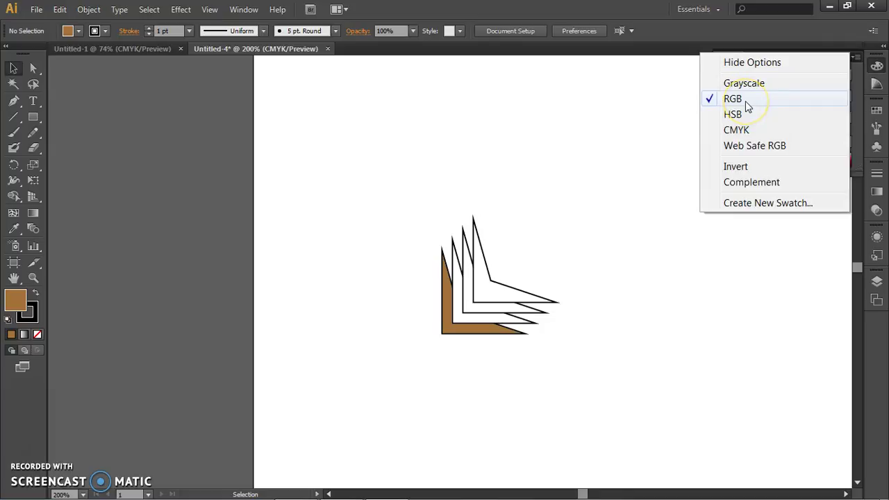
left_click(746, 130)
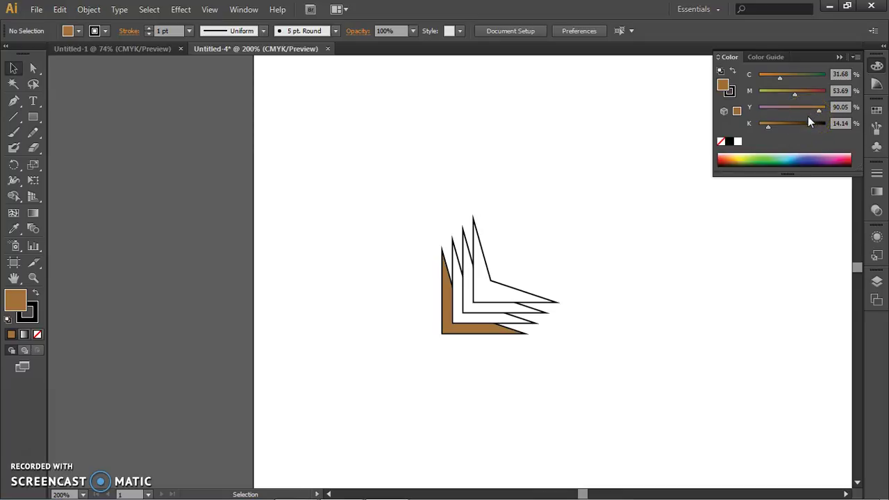
- Marquee-select the overlapping shapes several times, leaving all four selected
left_click(488, 300)
left_click_drag(626, 380, 509, 262)
left_click_drag(693, 402, 514, 269)
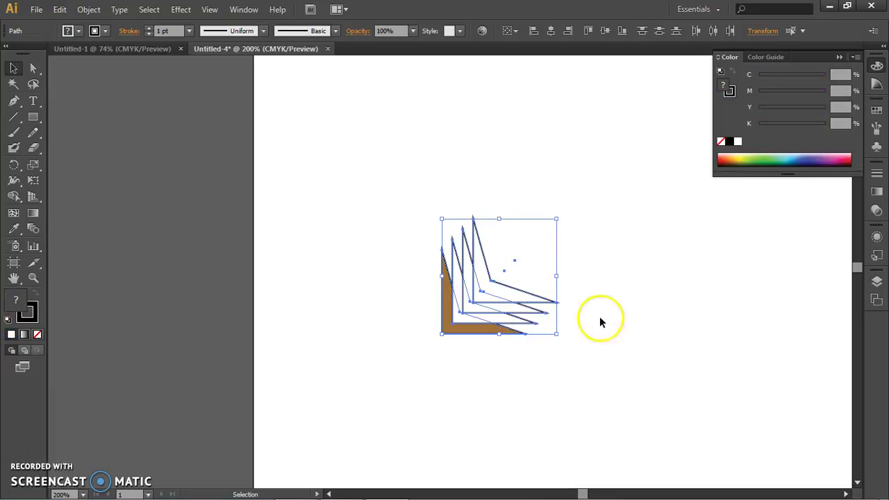
left_click(649, 375)
left_click_drag(668, 391, 514, 261)
left_click_drag(637, 375, 512, 257)
left_click(637, 349)
left_click_drag(649, 367, 506, 270)
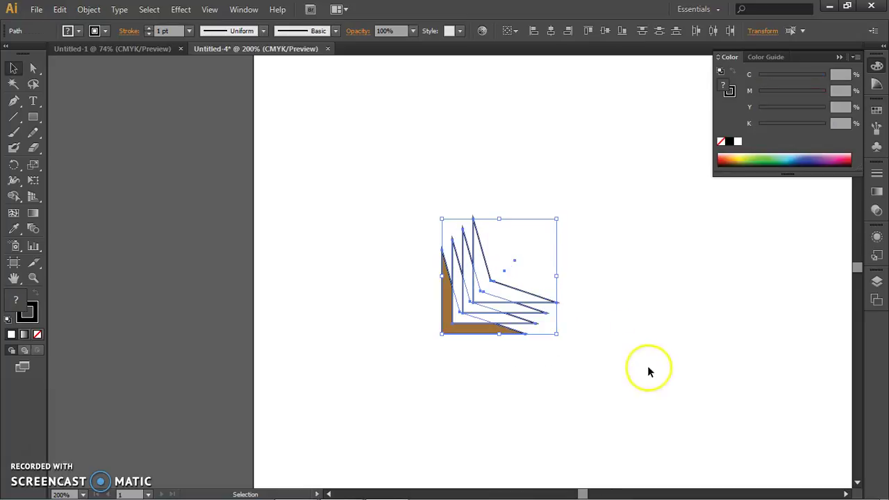